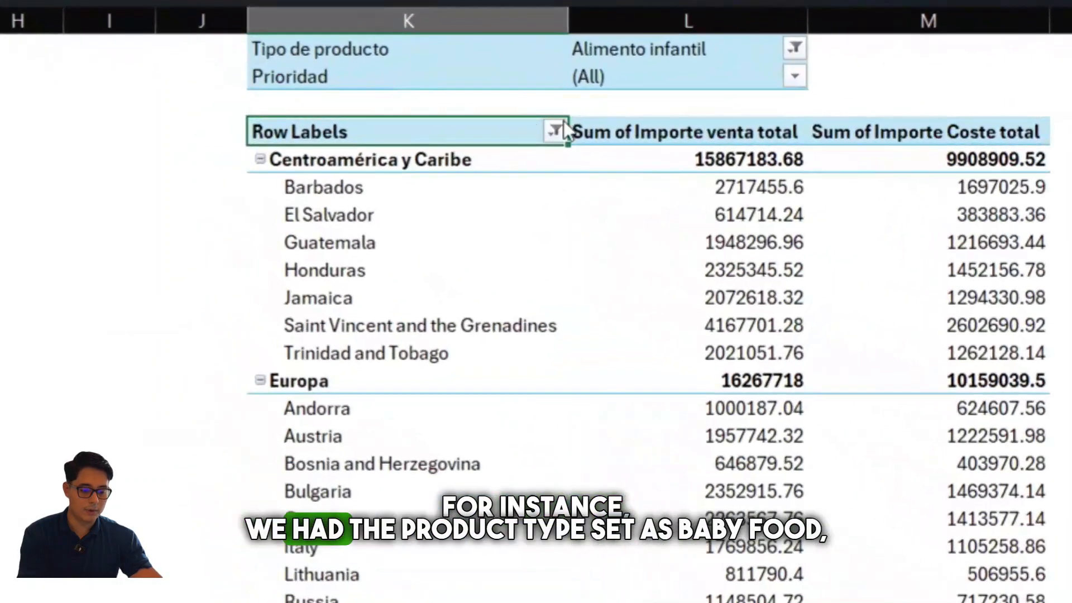
left_click(372, 116)
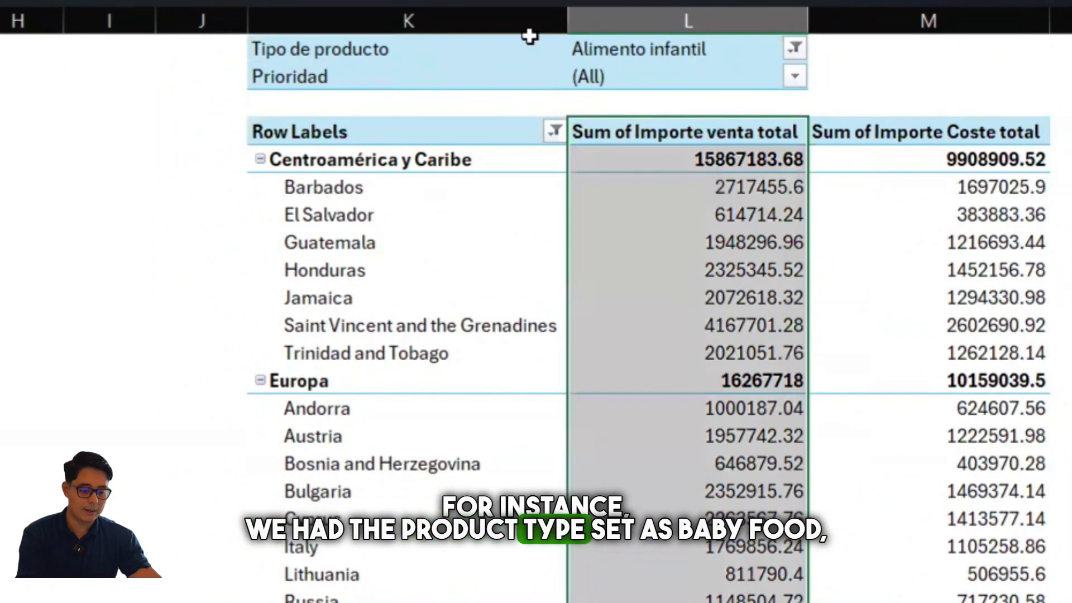
left_click(793, 47)
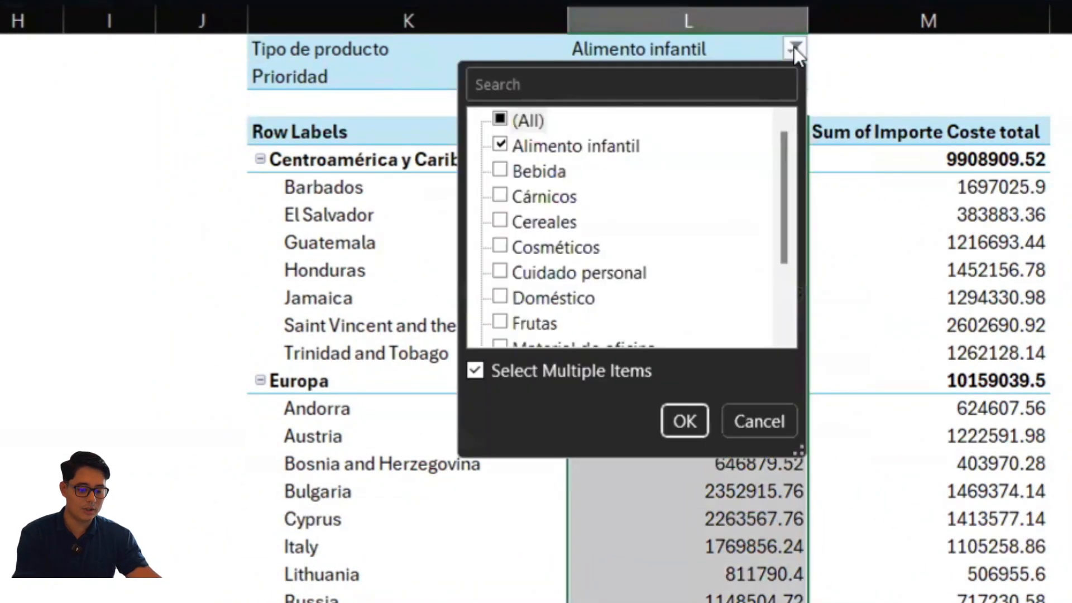
left_click(827, 64)
Step: Filter the pivot table by Prioridad, allowing multiple items and keeping only Alta and Crítica
left_click(794, 76)
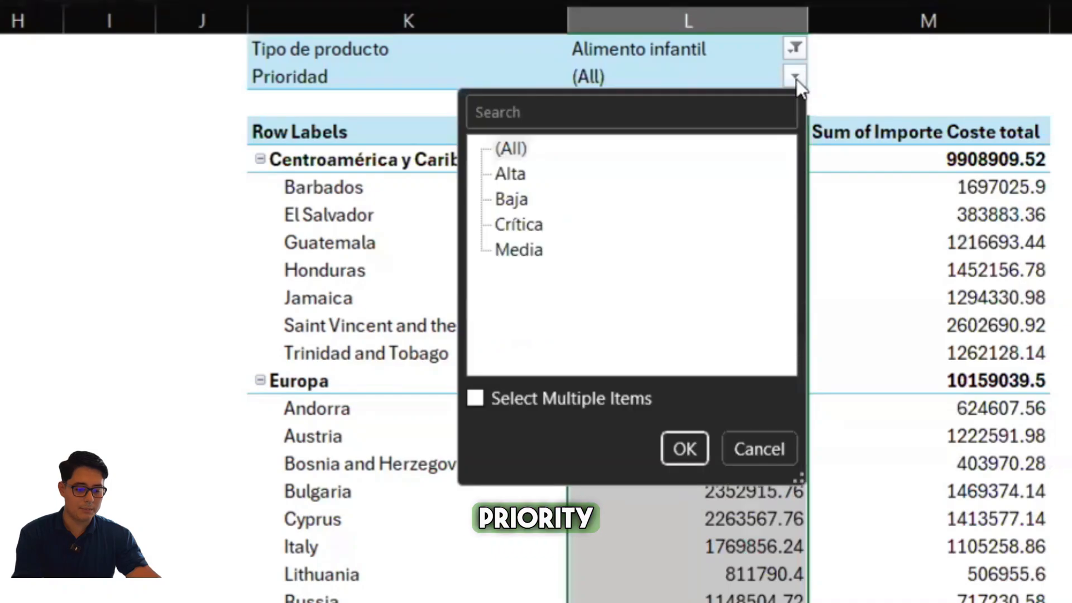
left_click(519, 399)
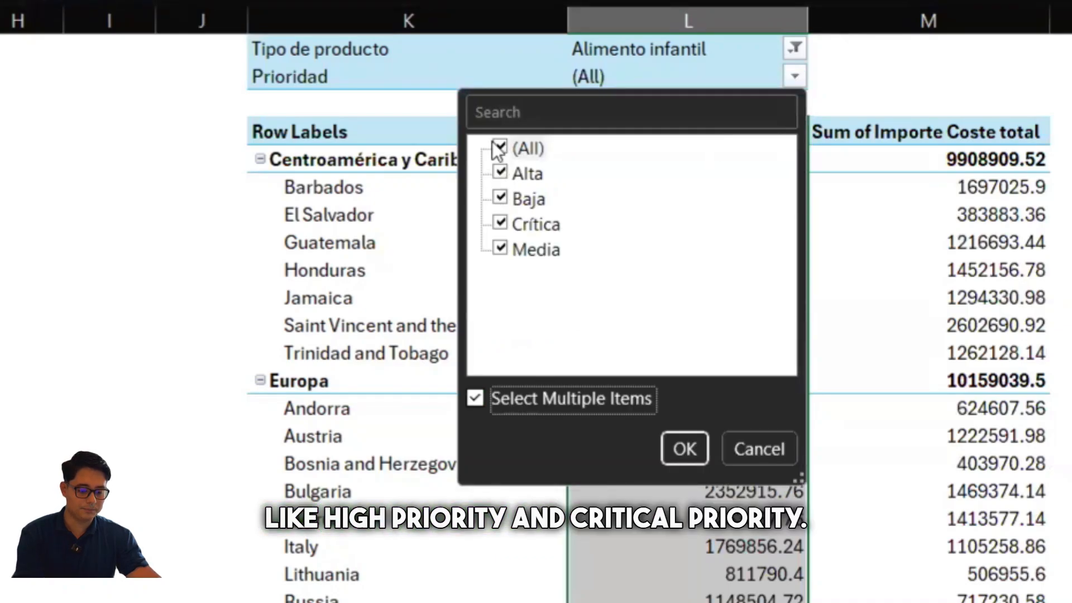
left_click(497, 145)
left_click(500, 172)
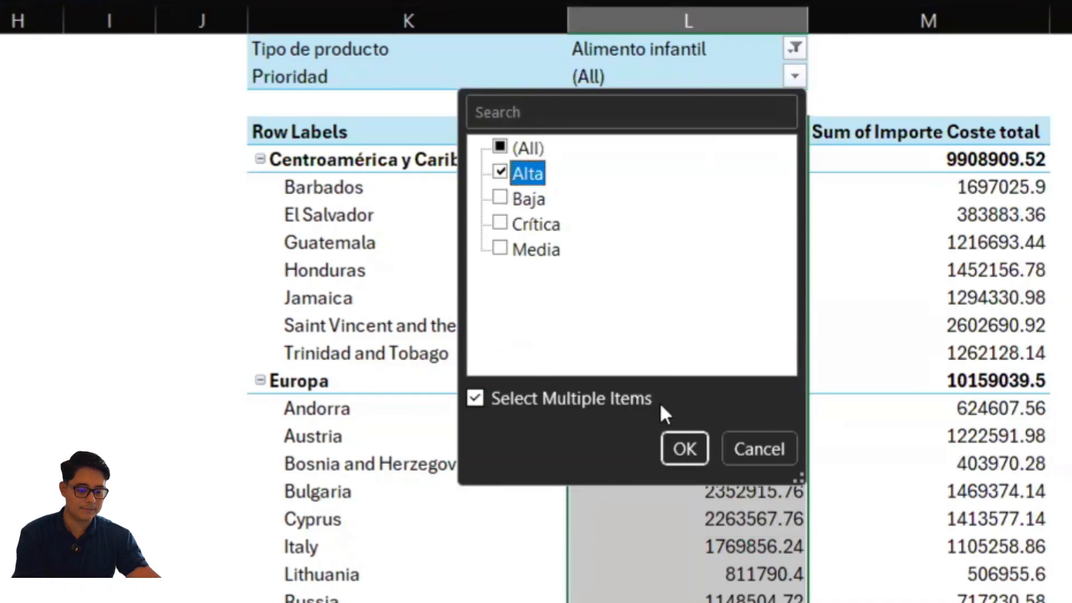
left_click(501, 223)
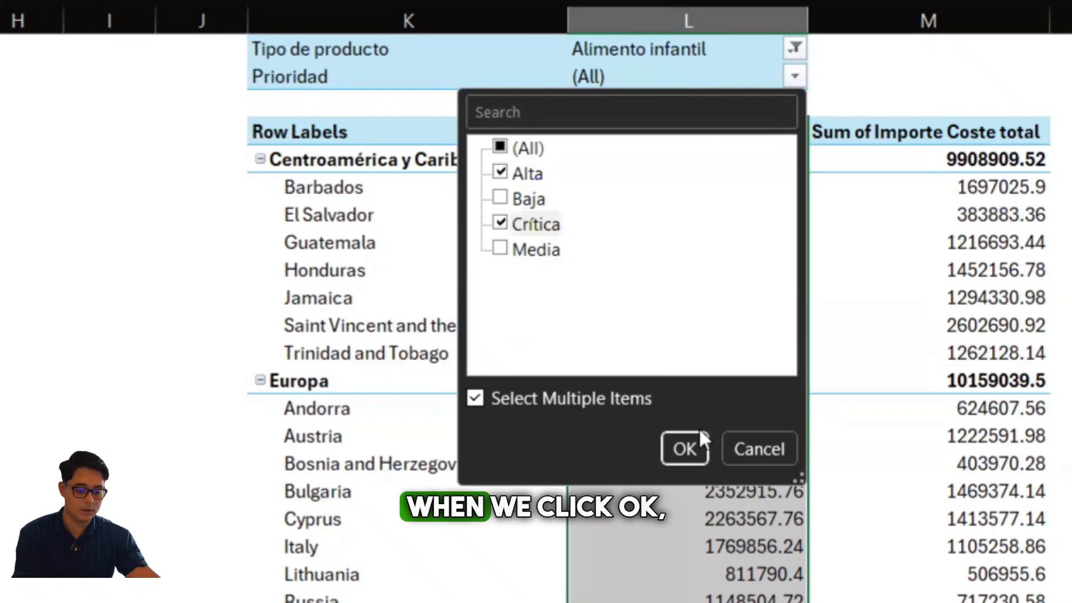
left_click(694, 446)
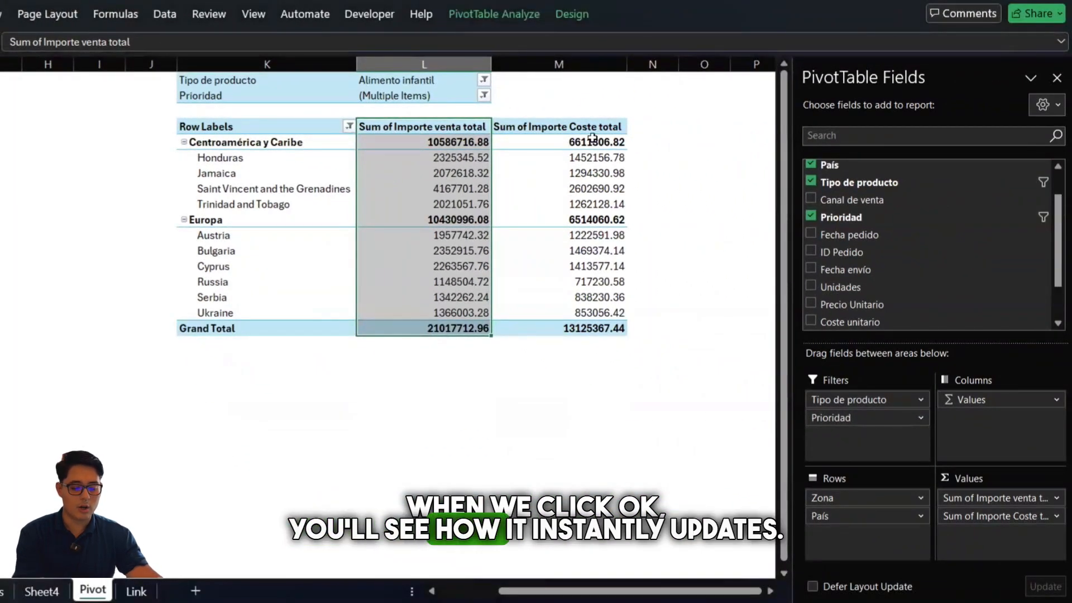
Step: Add the Canal de venta field to the pivot table's report filters, below Prioridad
left_click(621, 108)
left_click(550, 161)
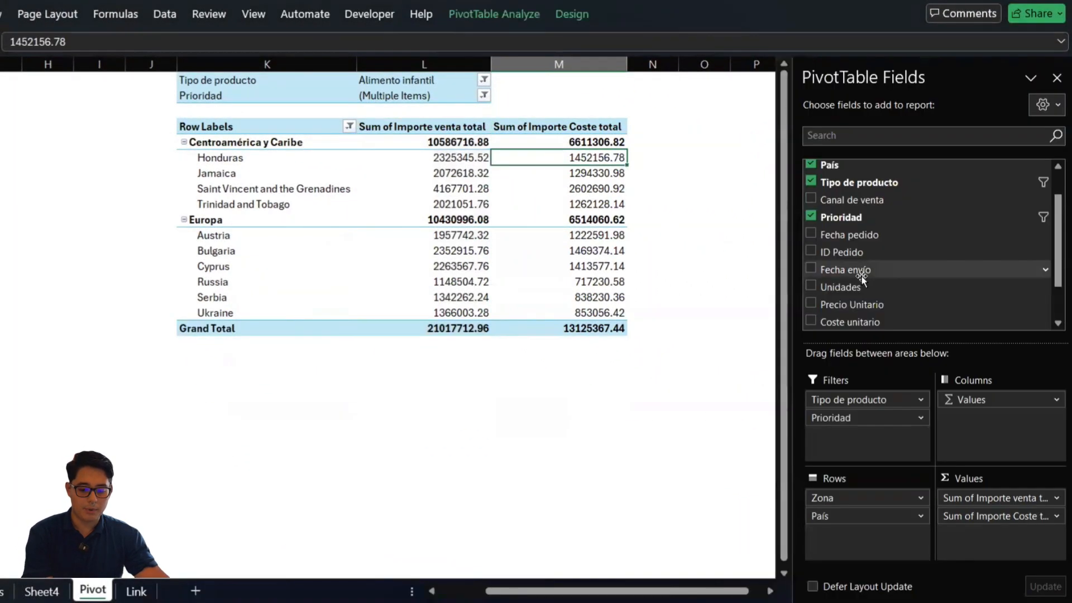
scroll(865, 248, "down", 1)
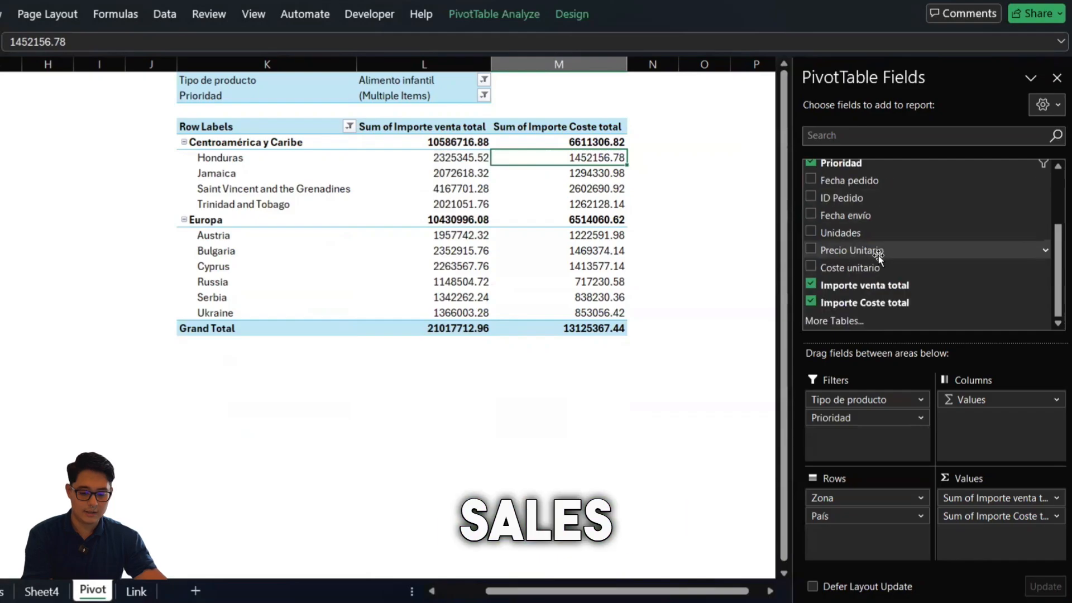
scroll(851, 240, "up", 2)
left_click_drag(851, 238, 852, 427)
left_click(579, 121)
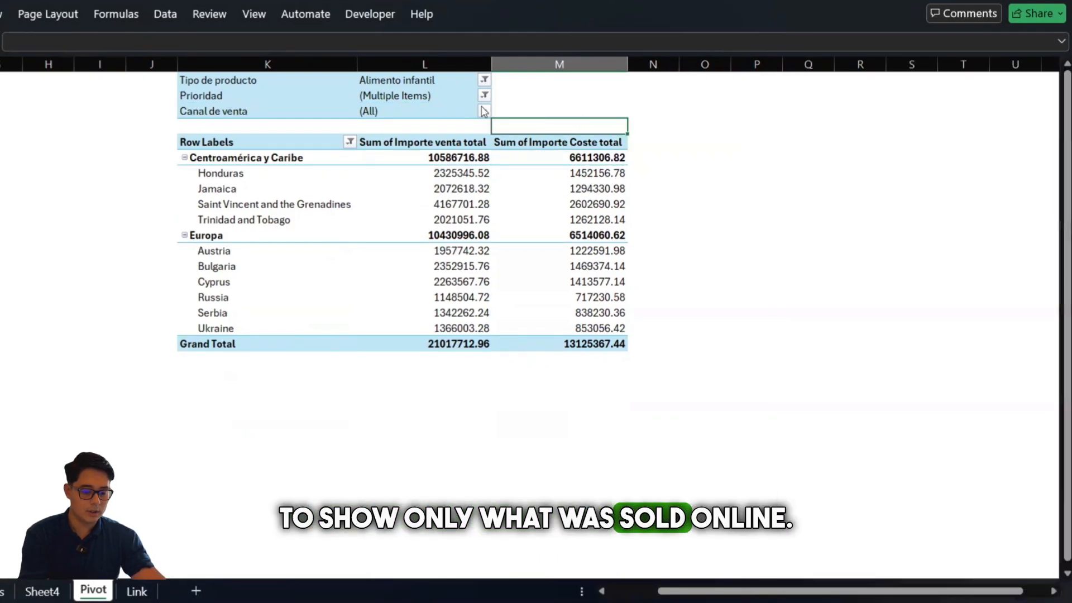
Step: Filter the pivot table by Canal de venta, allowing multiple items and excluding Offline so only Online stays selected
left_click(484, 110)
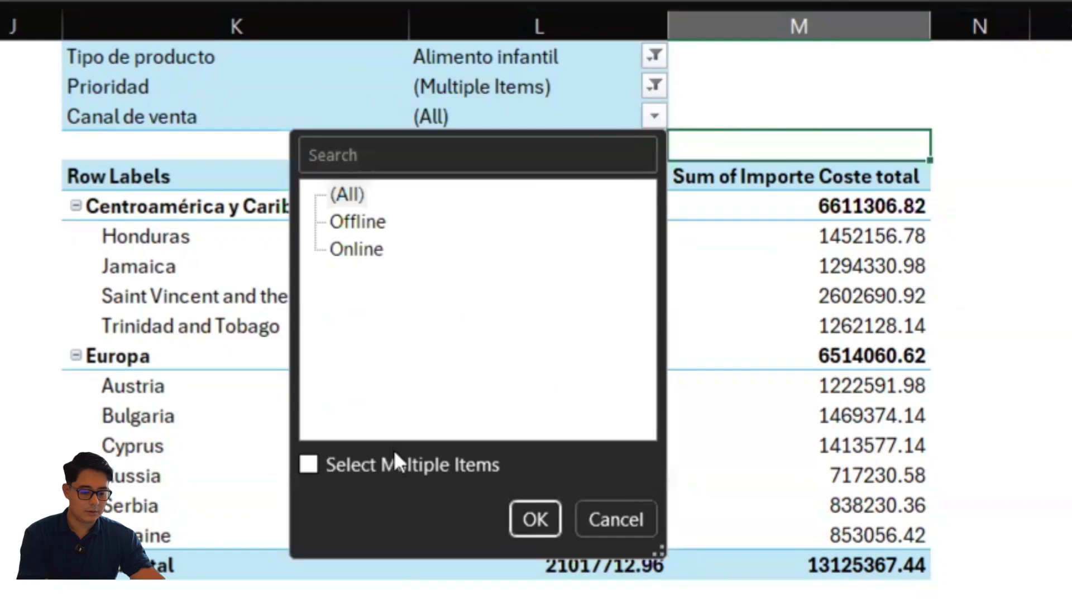
left_click(394, 453)
left_click(341, 220)
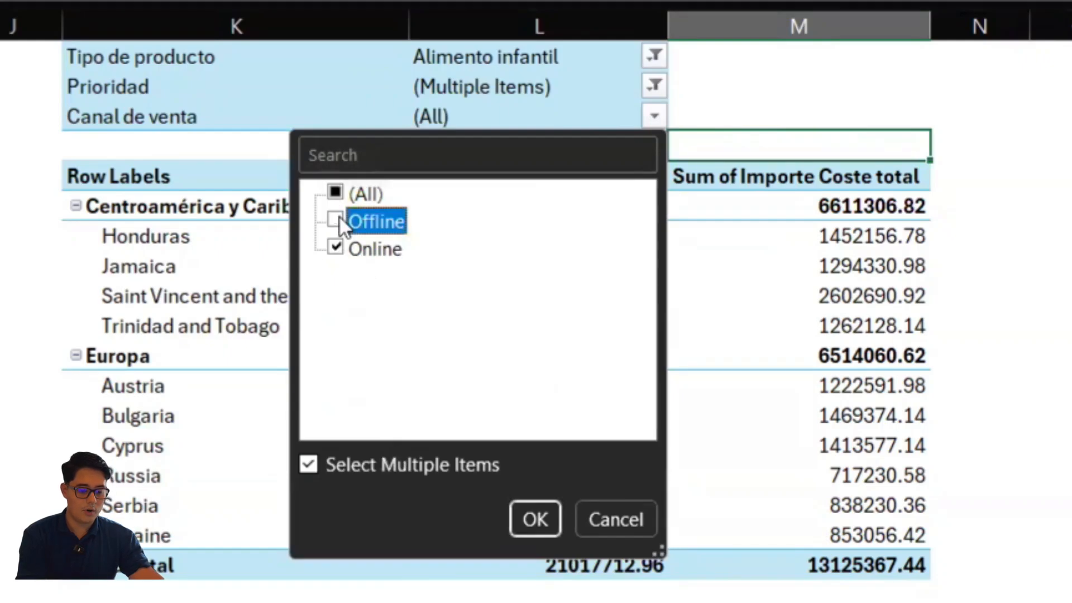
left_click(535, 519)
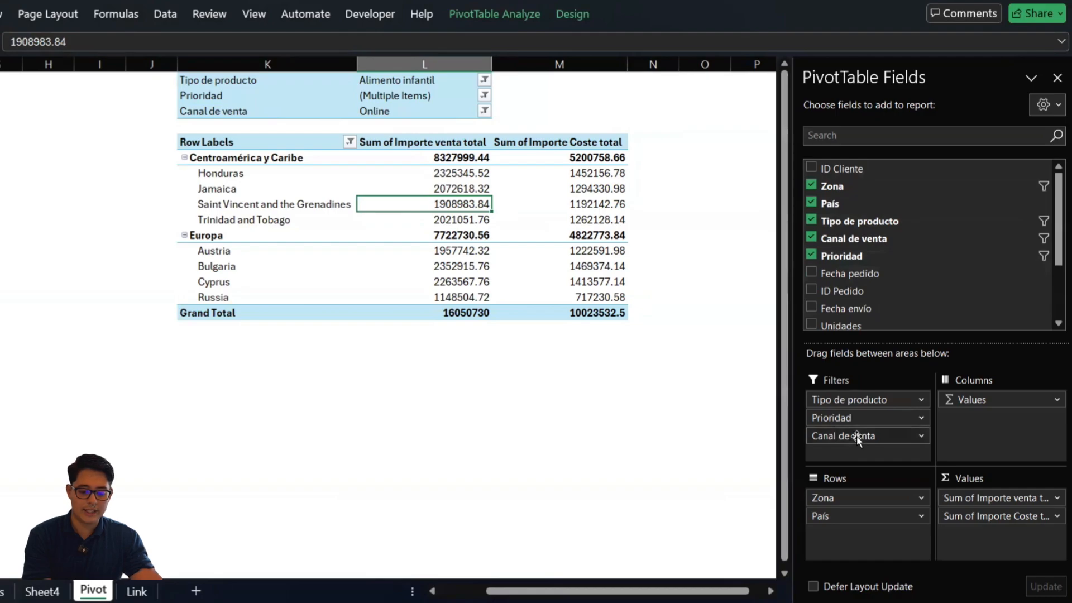
Step: Move Canal de venta from the report filters to the pivot table's columns, above Values, and accept replacing the overlapped data
left_click_drag(858, 438, 1003, 394)
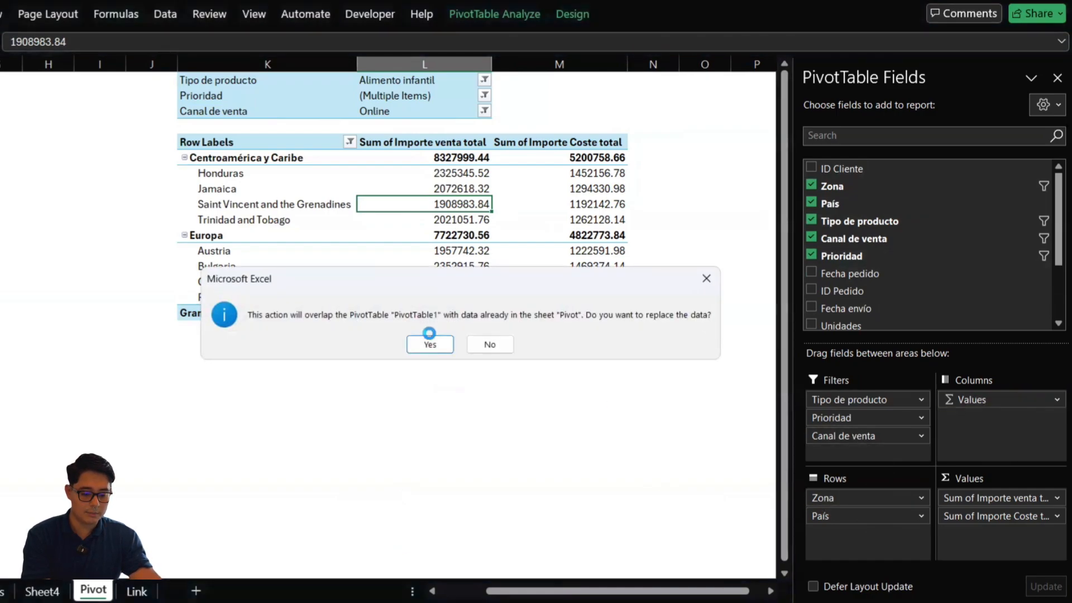
left_click(428, 333)
Step: Examine the Online column group, its column filter and the total sales and cost columns beside it
scroll(524, 348, "right", 5)
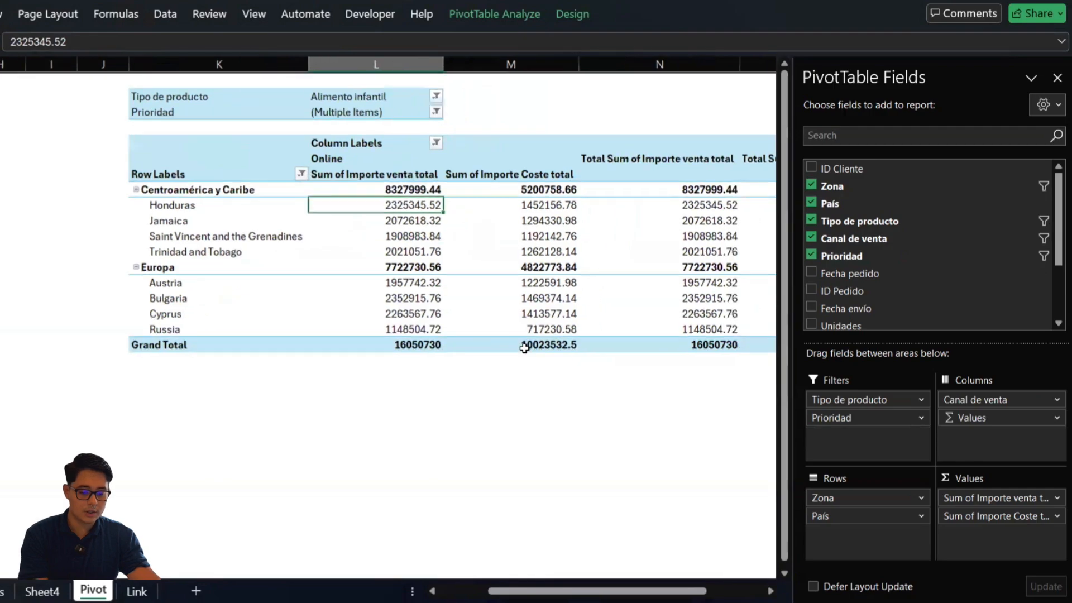
scroll(524, 348, "left", 1)
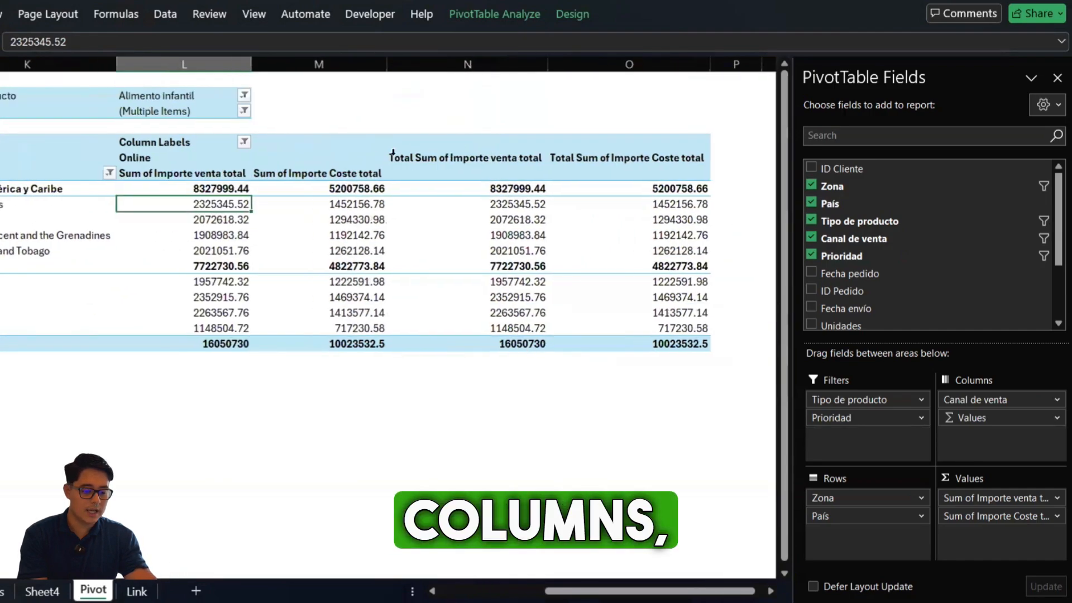
left_click(228, 158)
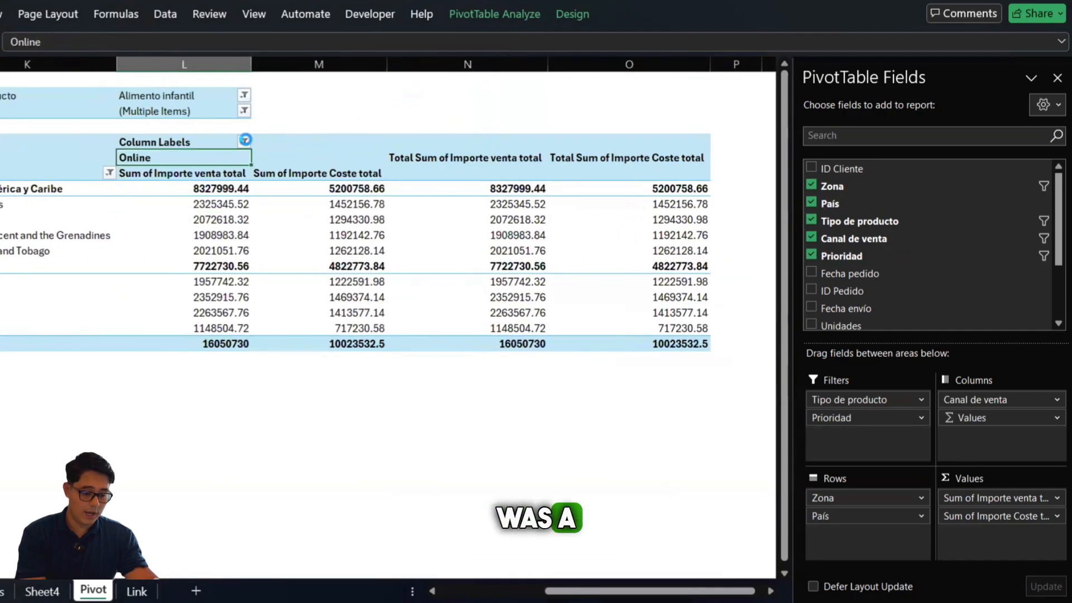
left_click(244, 141)
left_click(248, 135)
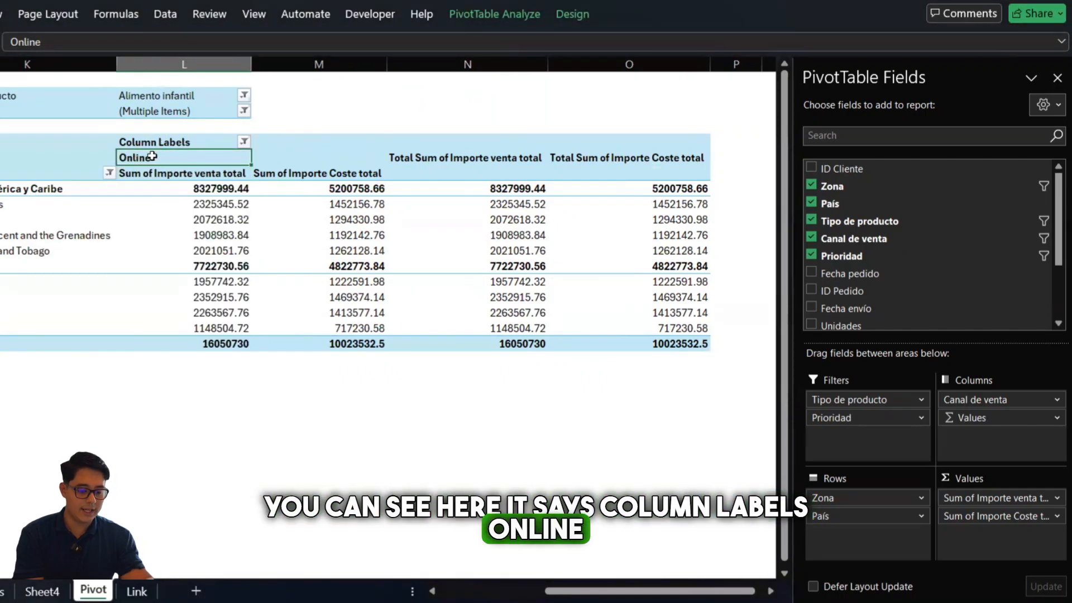
left_click(152, 157)
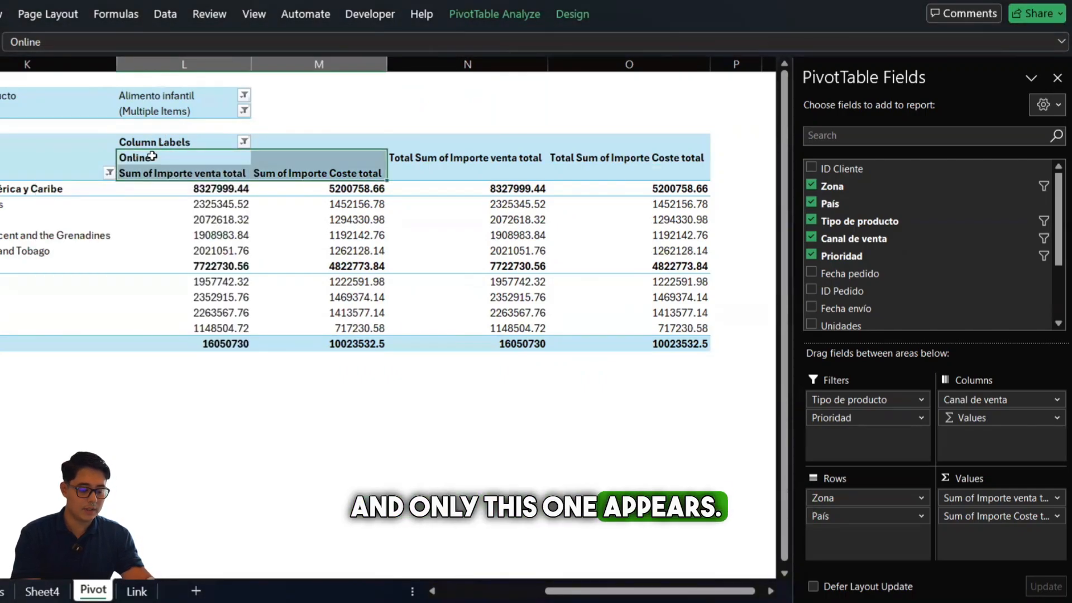
left_click(510, 158)
left_click(625, 158, "ctrl")
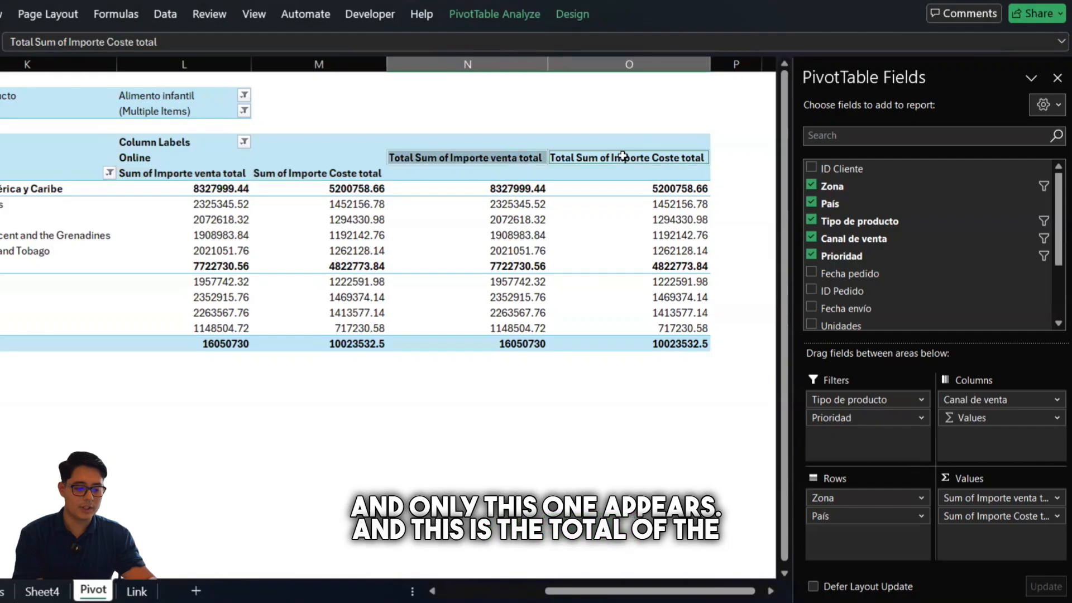
Step: Include Offline alongside Online in the Canal de venta column label filter
left_click(157, 145)
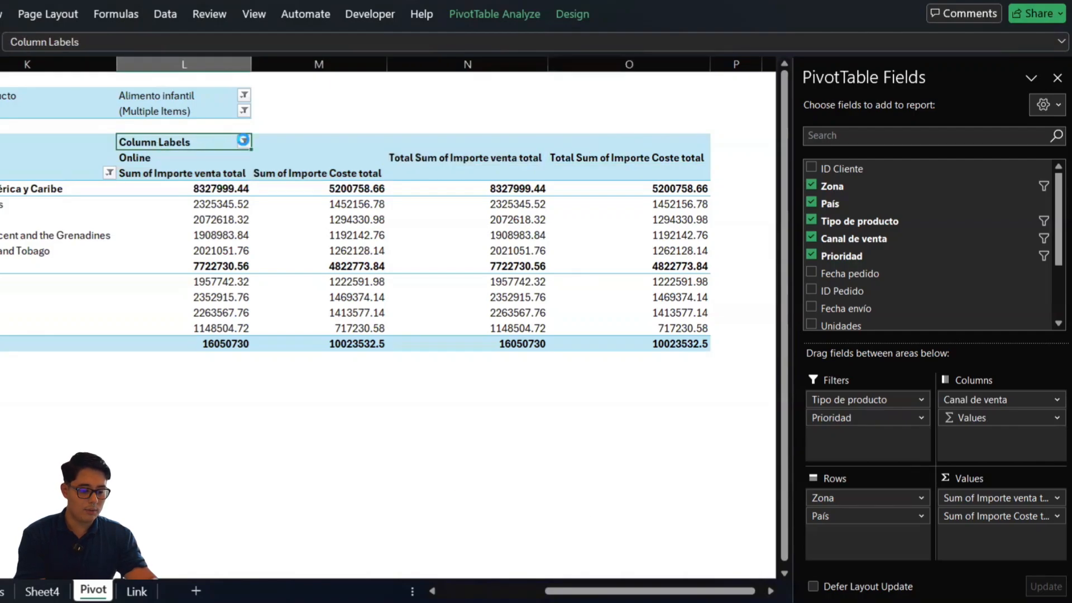
left_click(244, 142)
left_click(88, 339)
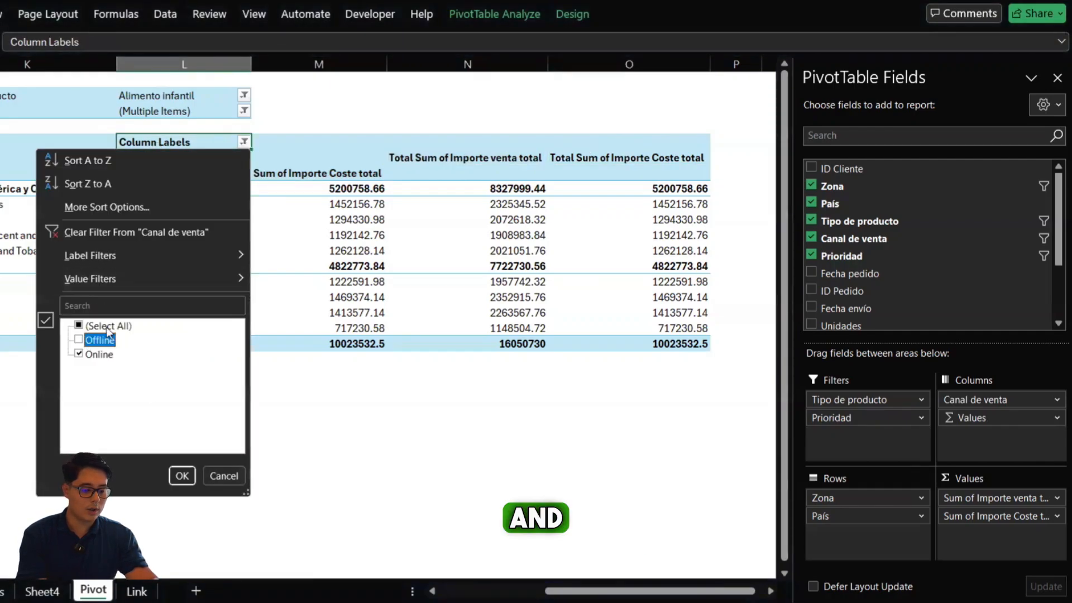
left_click(78, 341)
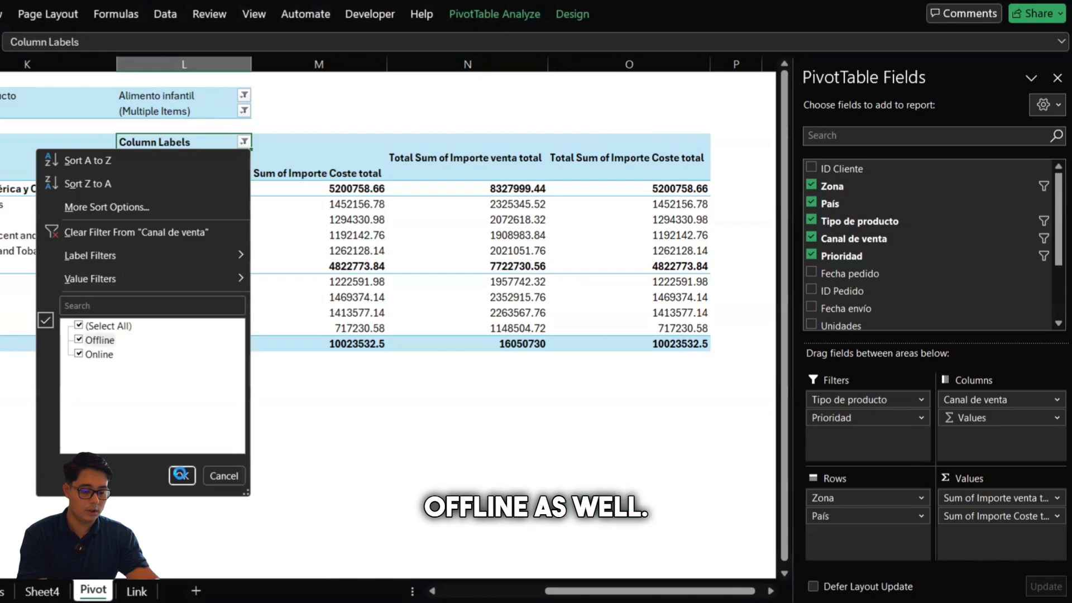
left_click(180, 475)
Step: Examine the sales and cost columns for the Offline and Online channels and their combined total columns
scroll(313, 221, "right", 1)
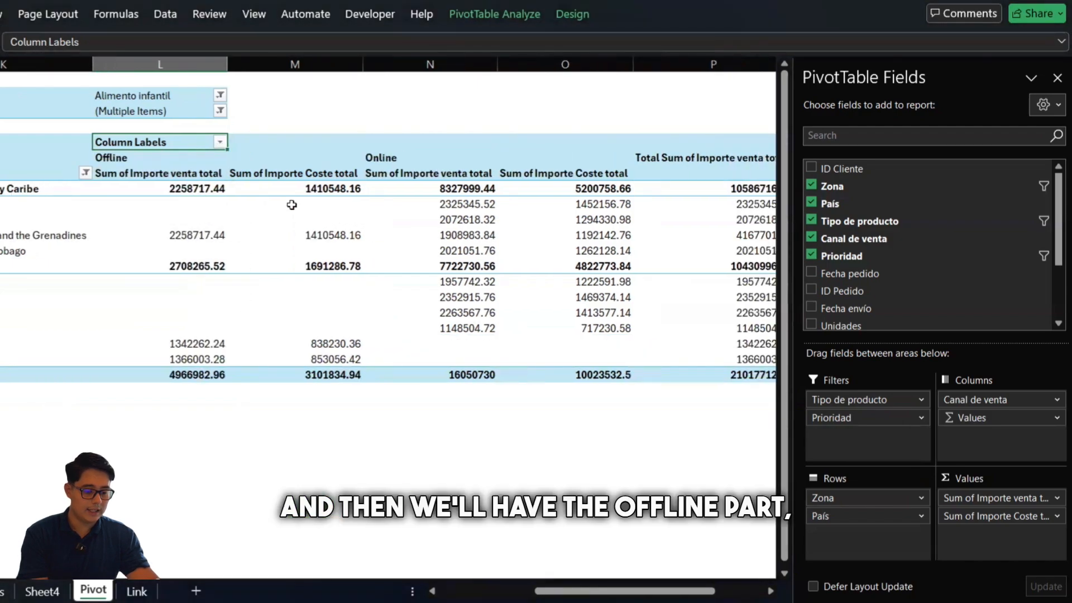
left_click(123, 163)
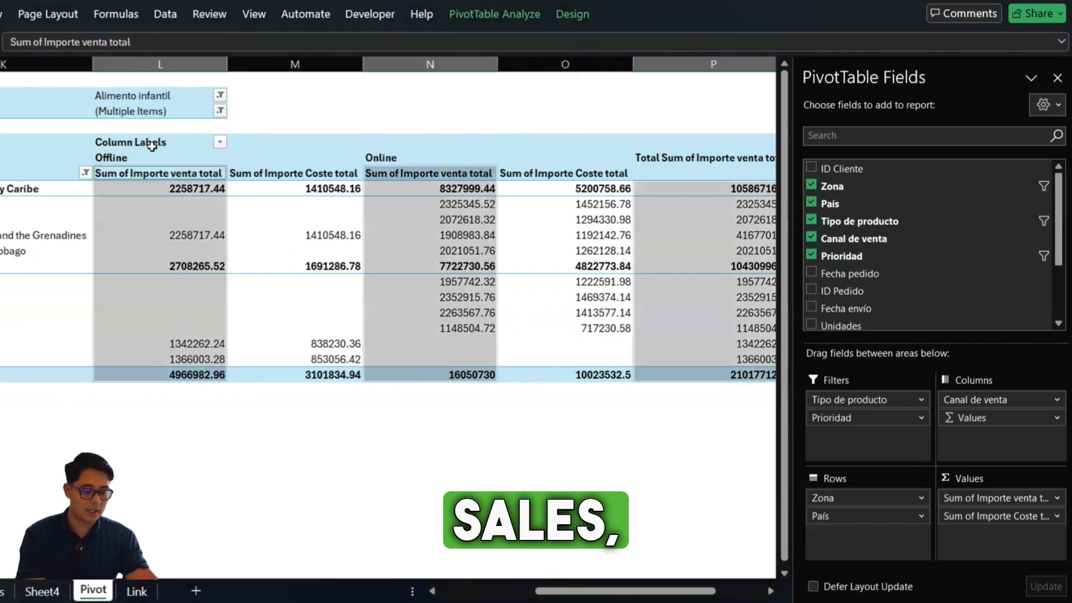
scroll(194, 235, "right", 2)
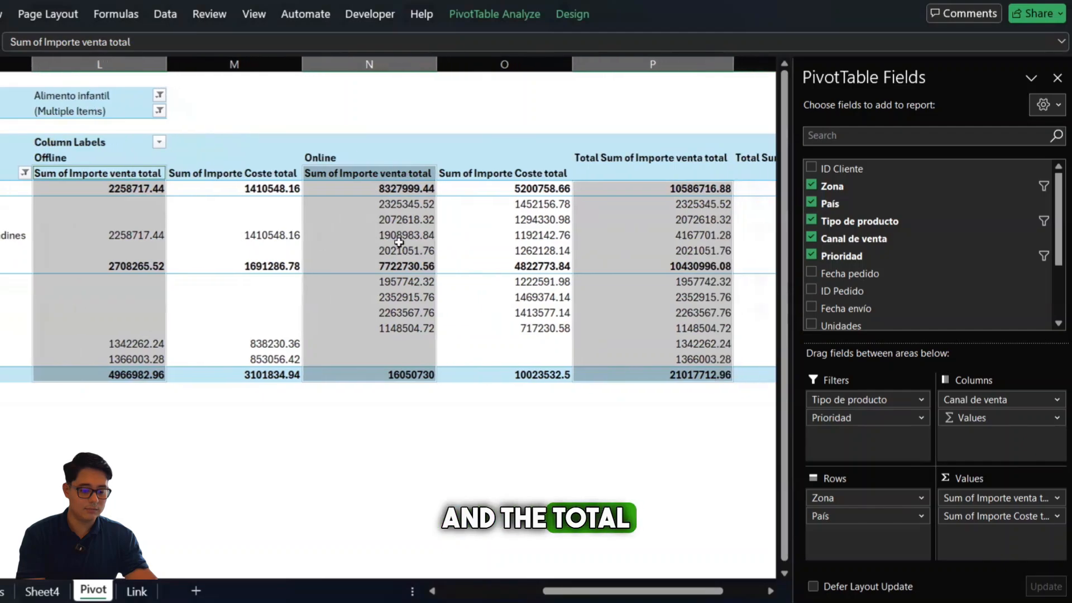
scroll(386, 191, "right", 3)
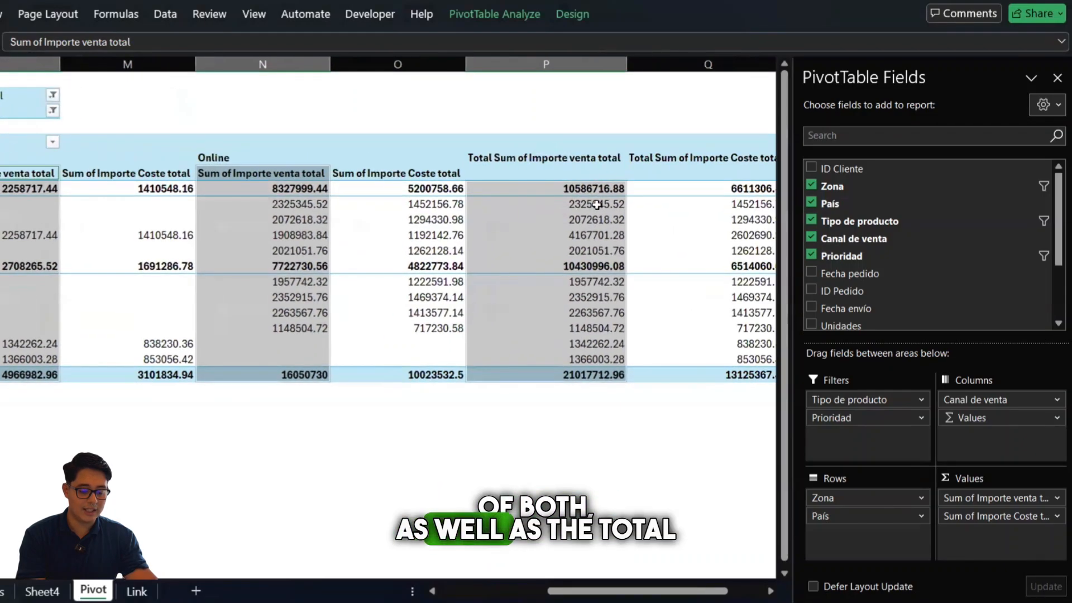
left_click(117, 173)
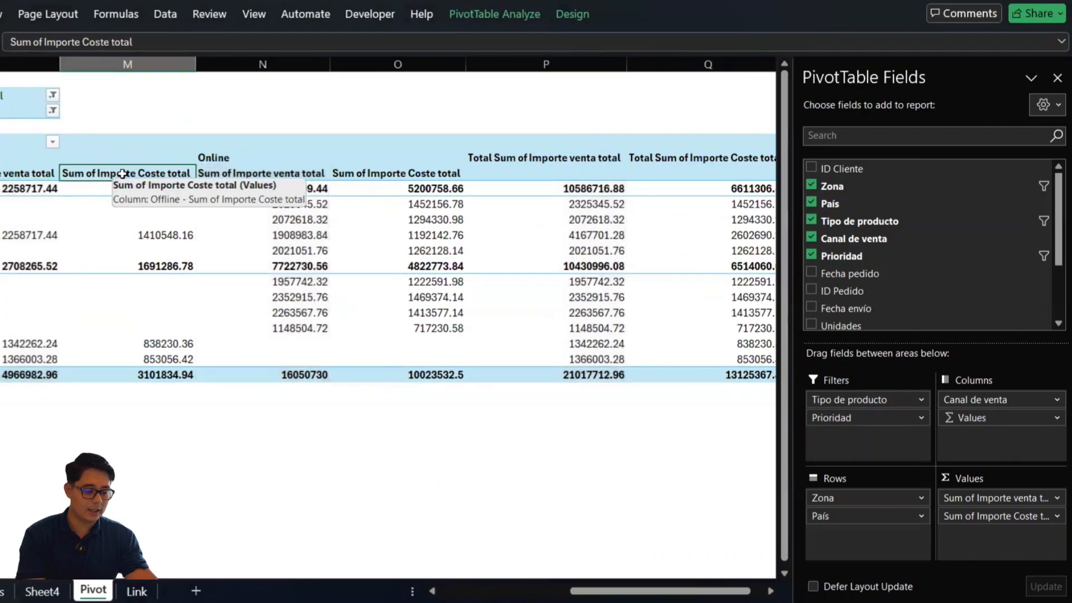
left_click_drag(163, 177, 162, 178)
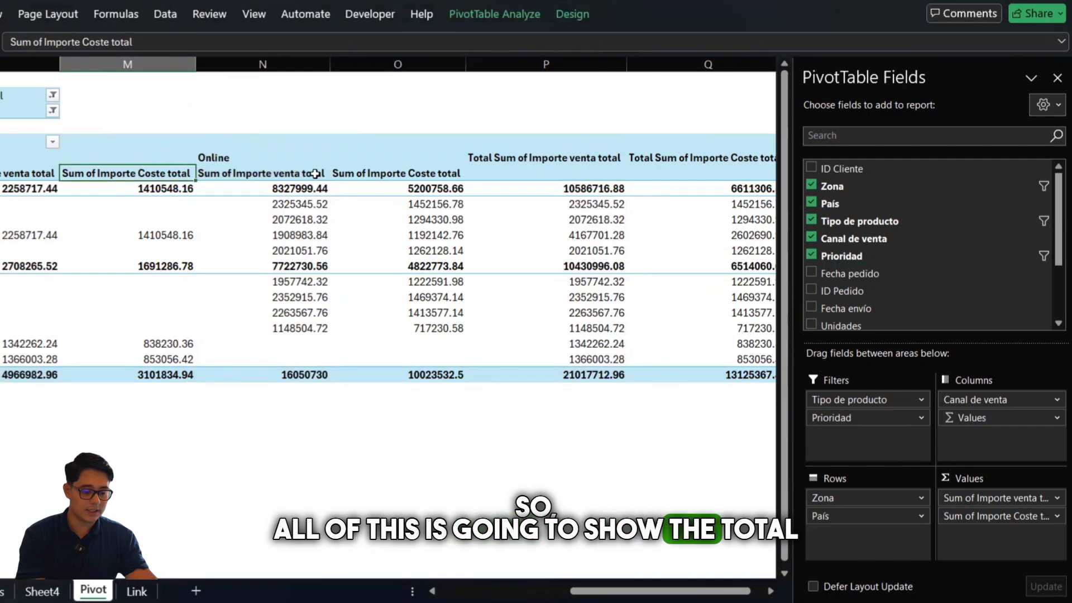
left_click_drag(4, 161, 146, 338)
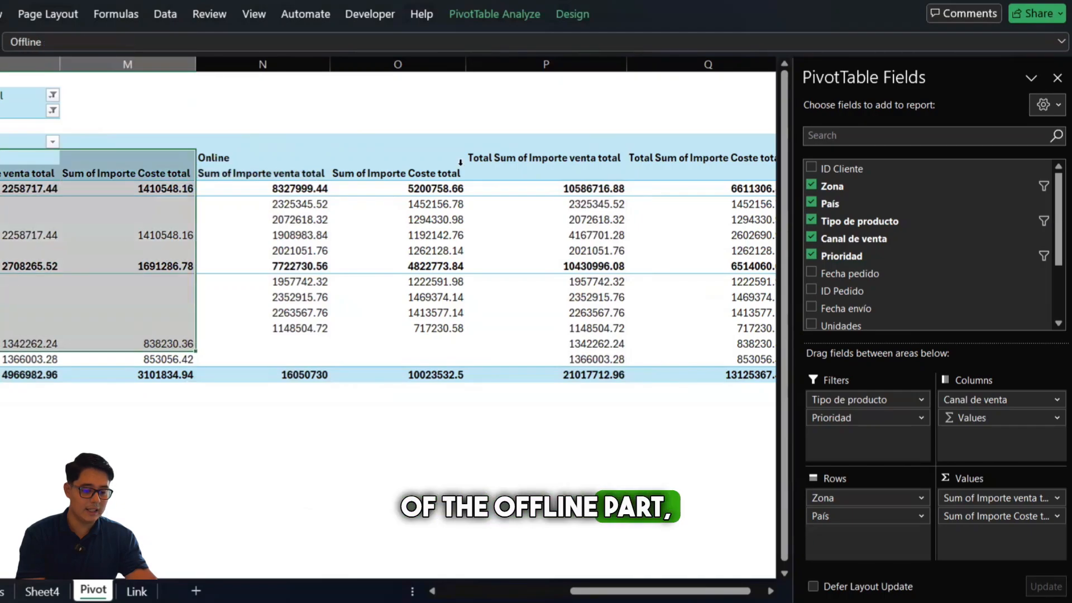
left_click(427, 182)
left_click_drag(236, 157, 370, 207)
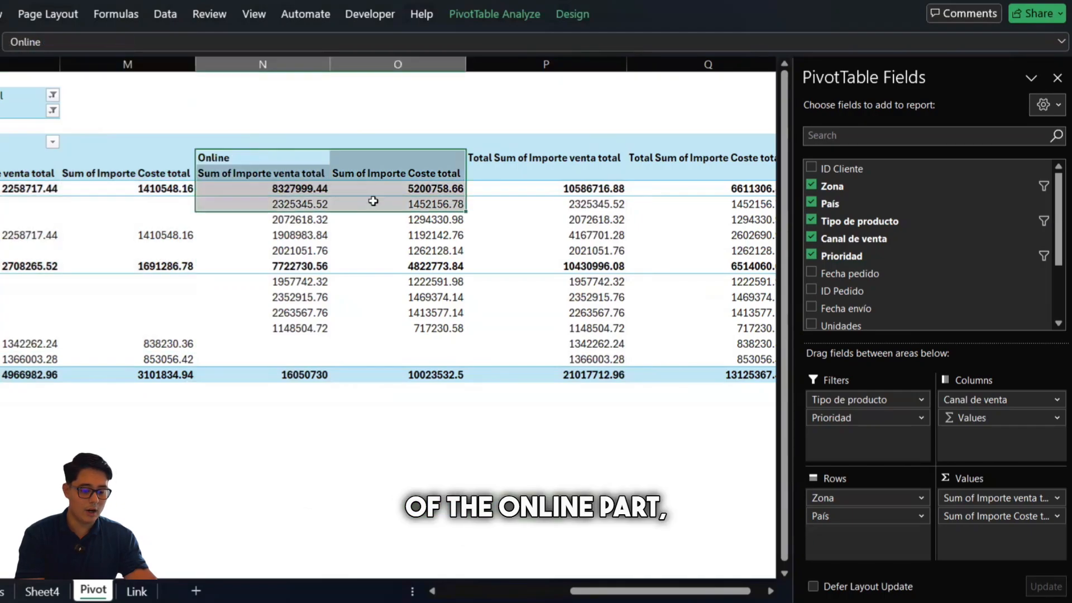
left_click(381, 238)
scroll(381, 239, "right", 3)
left_click(566, 163)
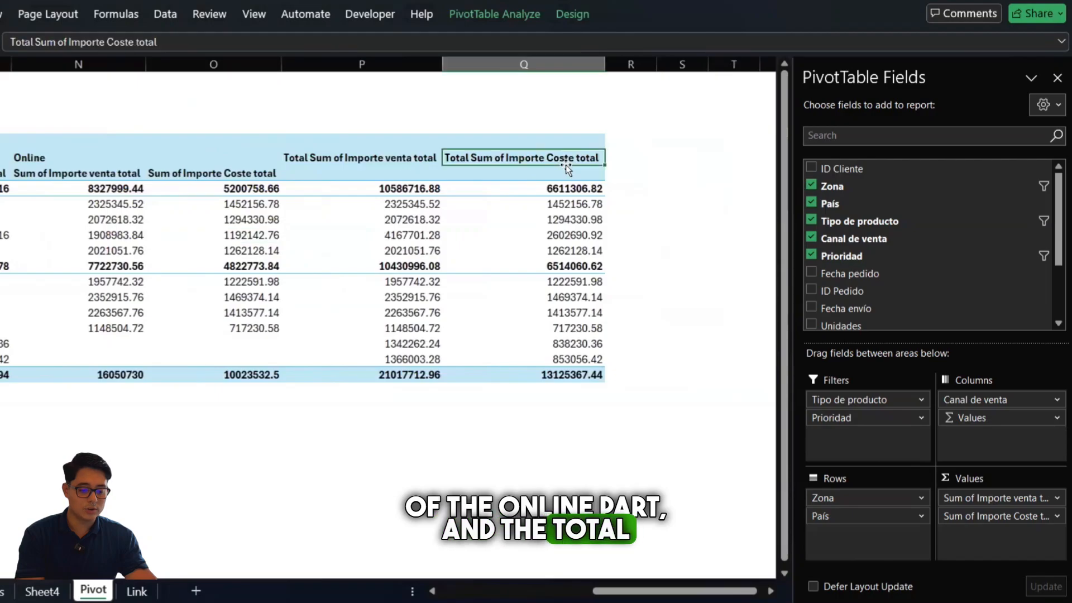
Step: Move Canal de venta from the pivot table's columns to its rows, below País
scroll(214, 262, "left", 5)
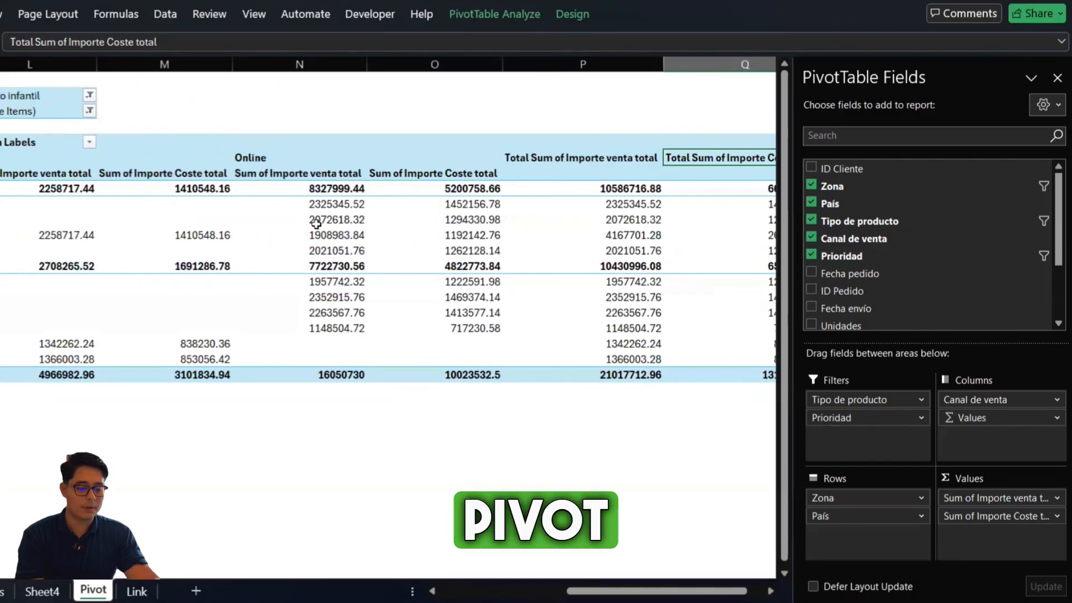
scroll(316, 224, "left", 4)
scroll(316, 224, "right", 2)
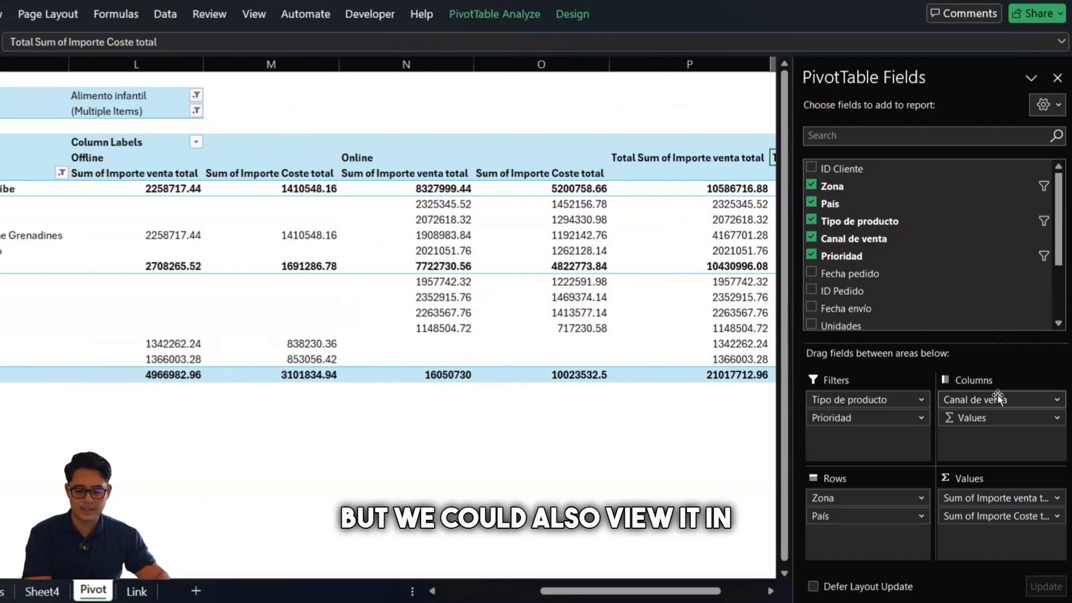
left_click_drag(998, 398, 896, 541)
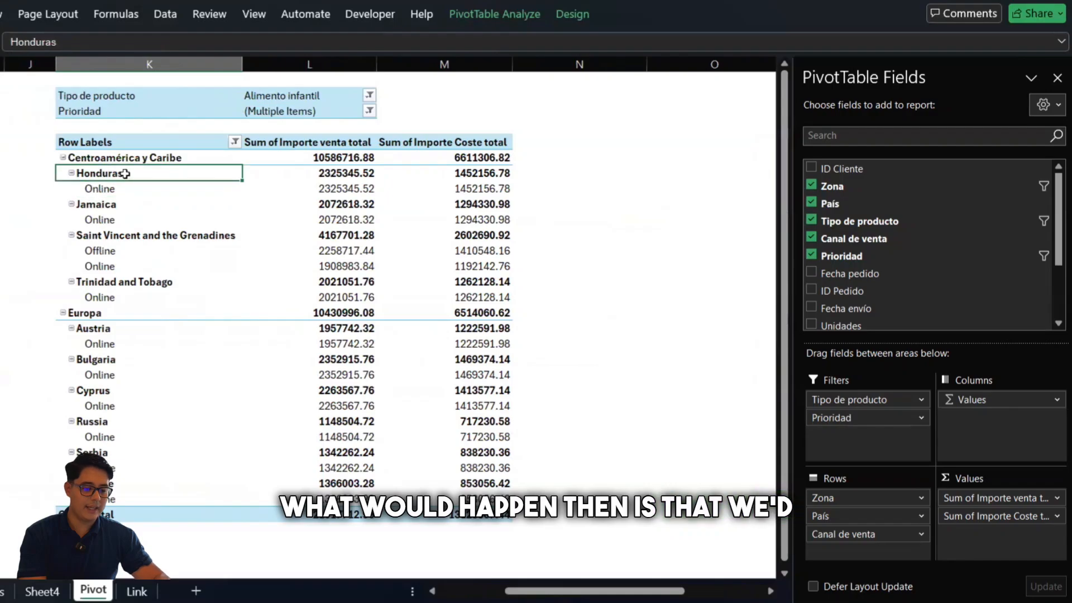
Step: Move Canal de venta to the top of the pivot table's row fields, above Zona and País
left_click(114, 209)
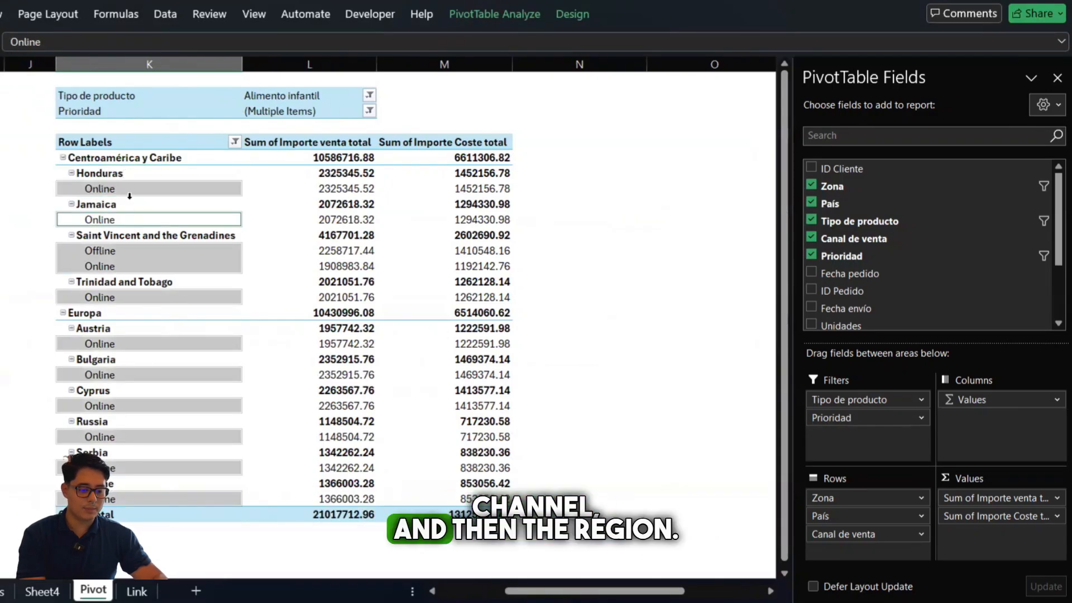
left_click(130, 196)
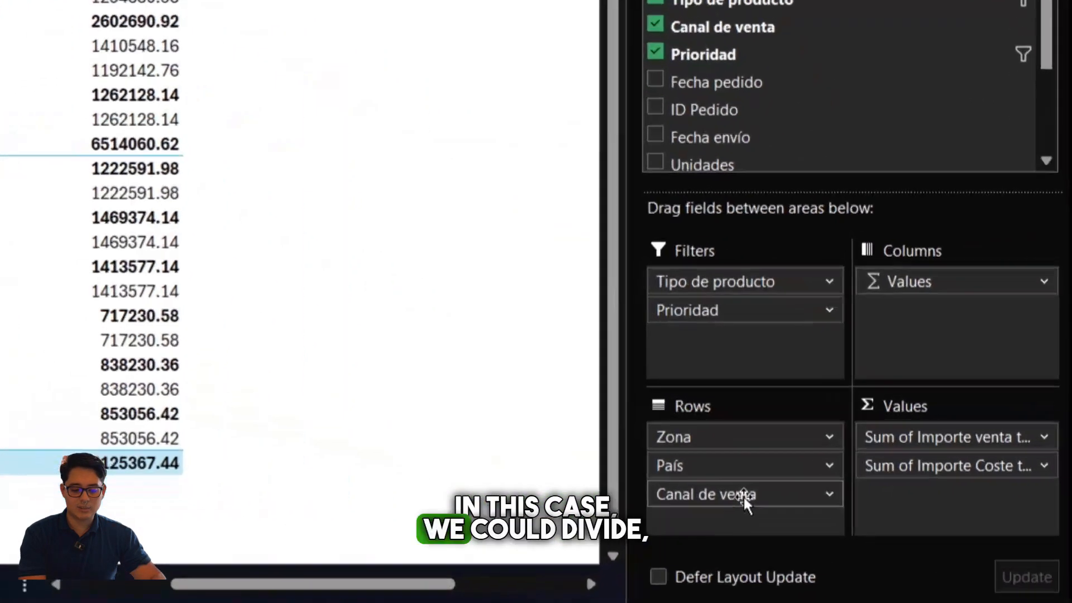
left_click_drag(868, 537, 878, 500)
left_click_drag(760, 441, 754, 431)
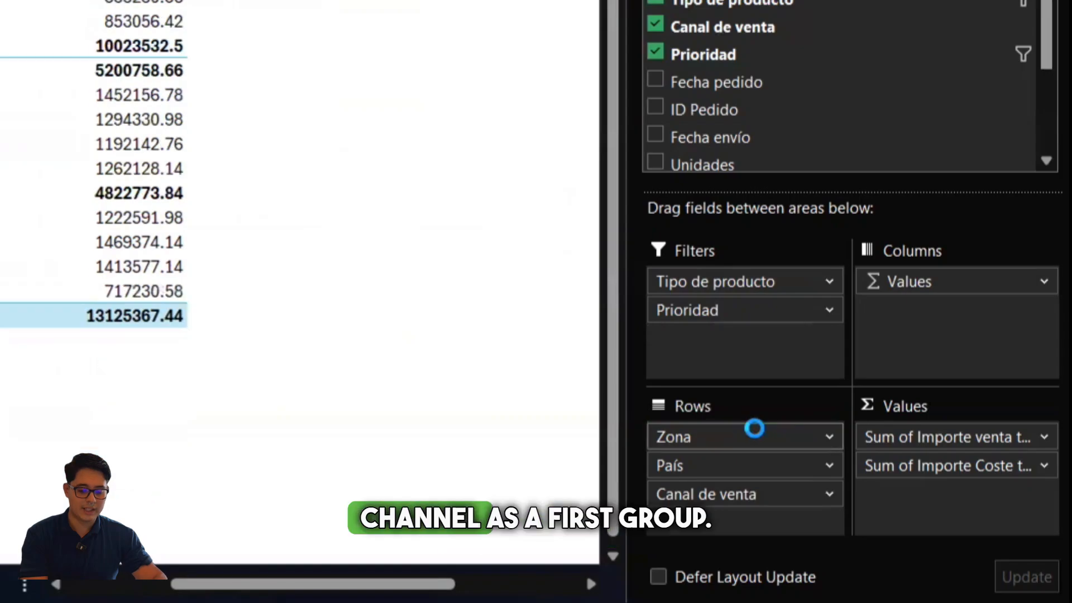
Step: Examine the Offline and Online row groups, their zone and country breakdown, and the channel subtotals and grand total for sales
left_click(280, 303)
left_click(104, 162)
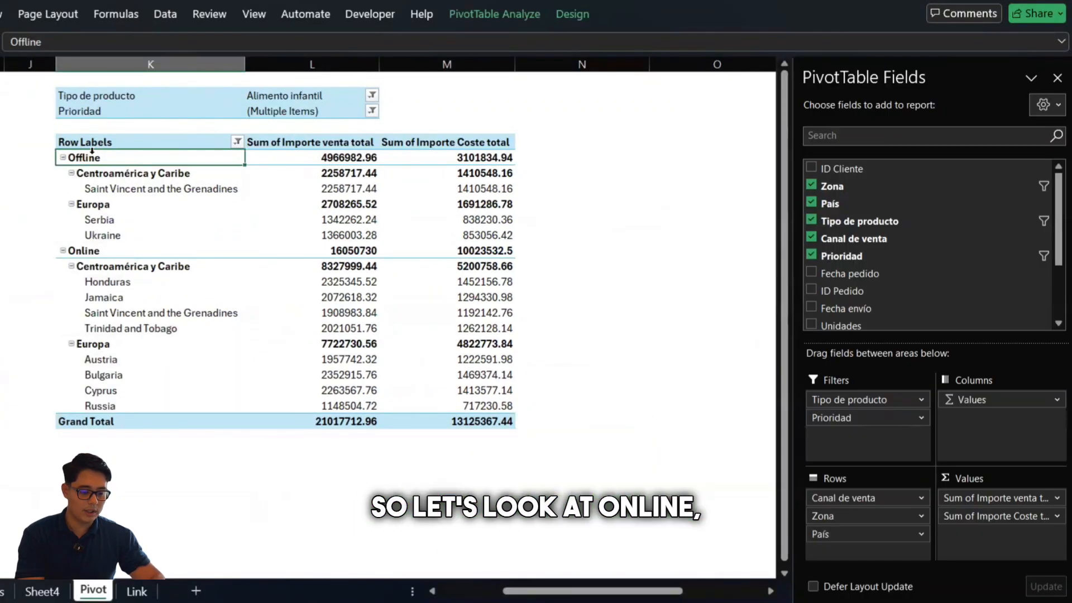
left_click(134, 175)
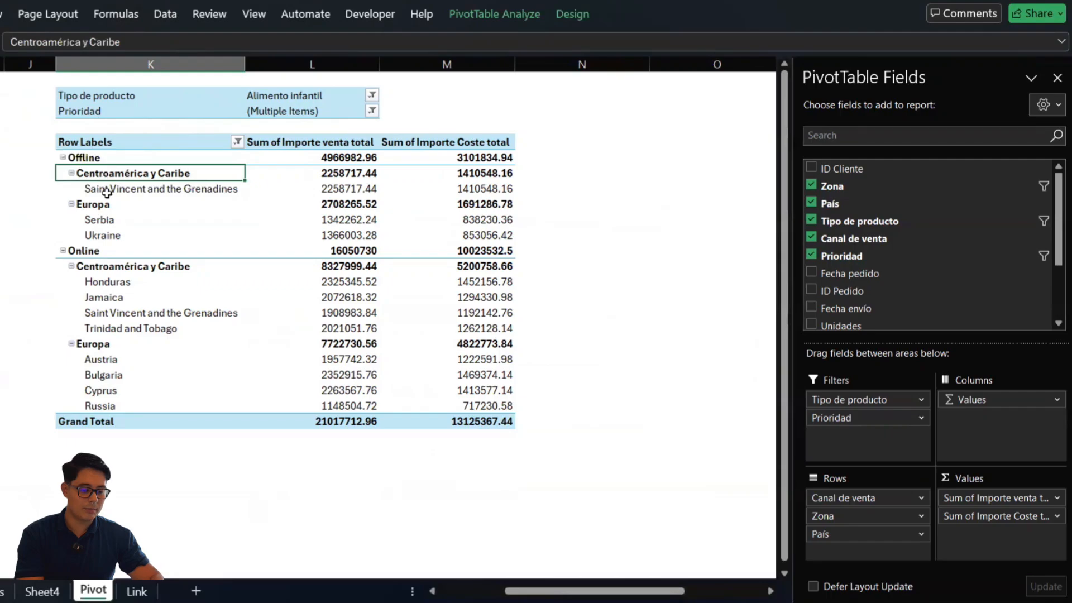
left_click(105, 208)
left_click(134, 175)
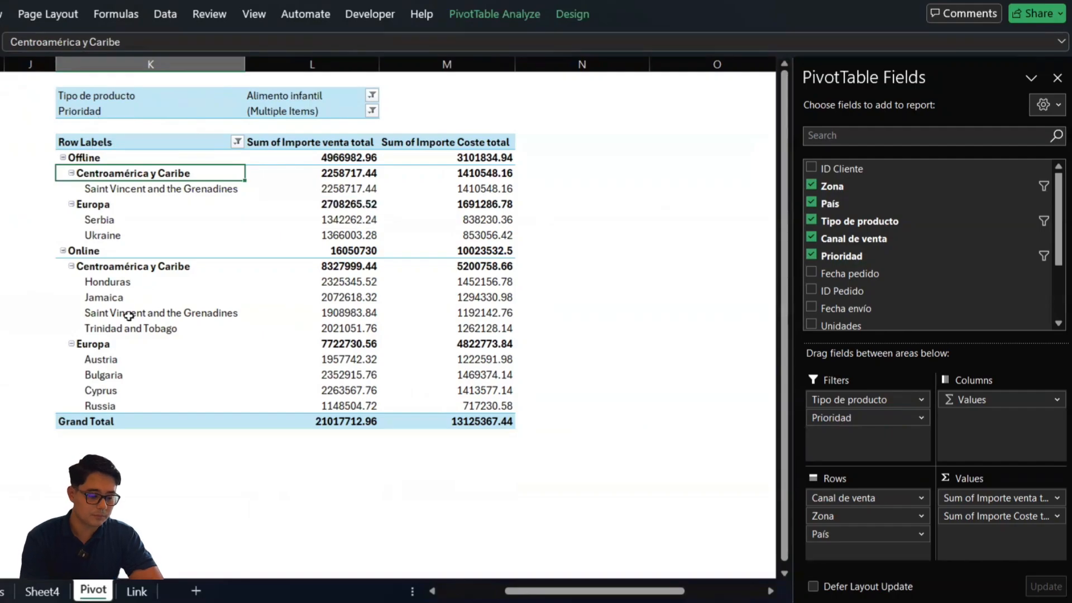
left_click(253, 161)
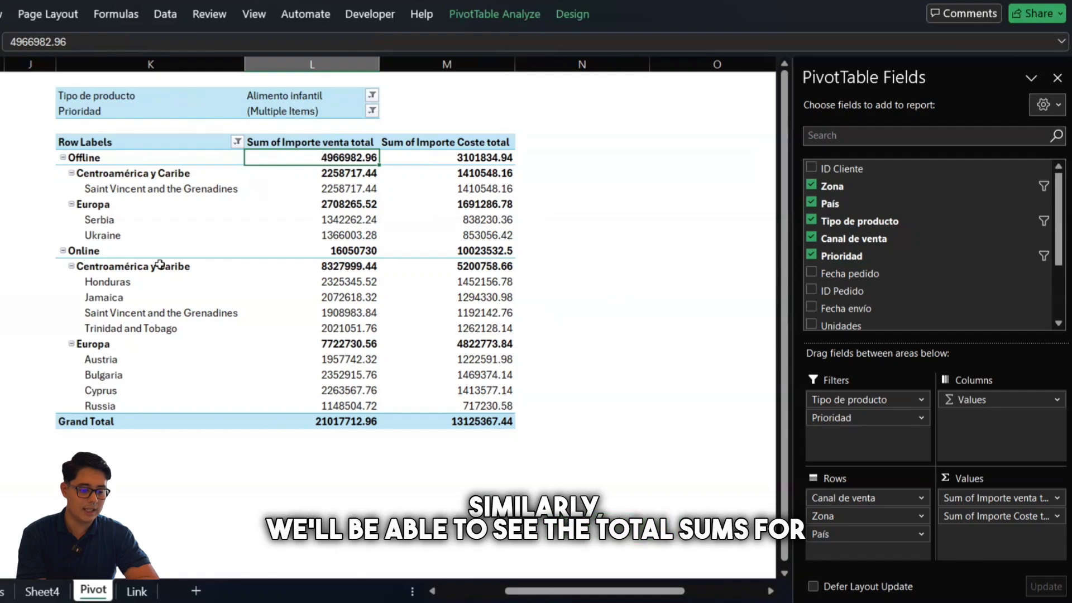
left_click(357, 250)
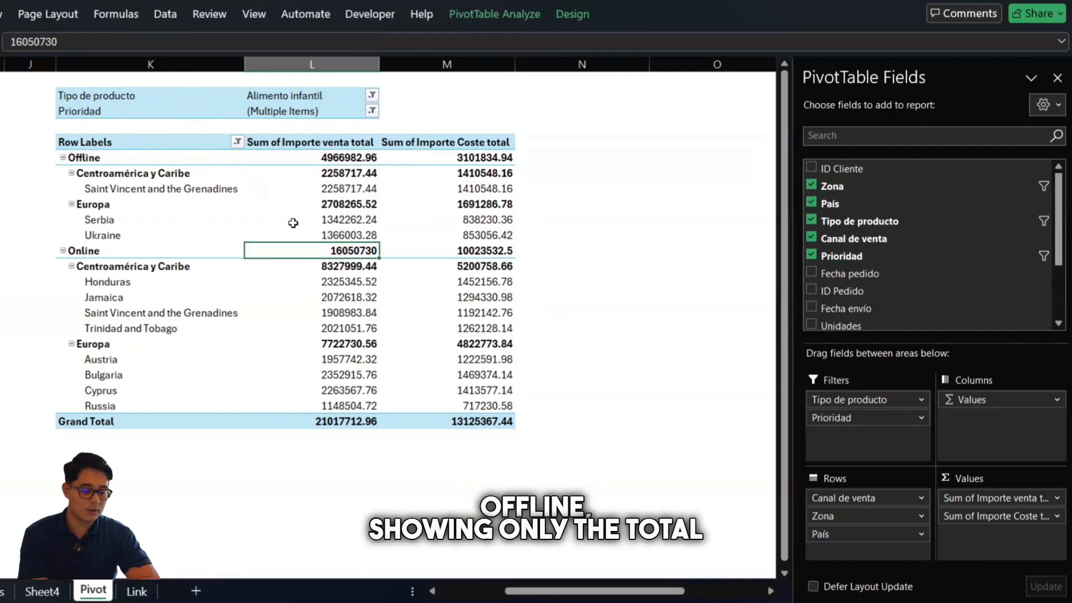
left_click(123, 253)
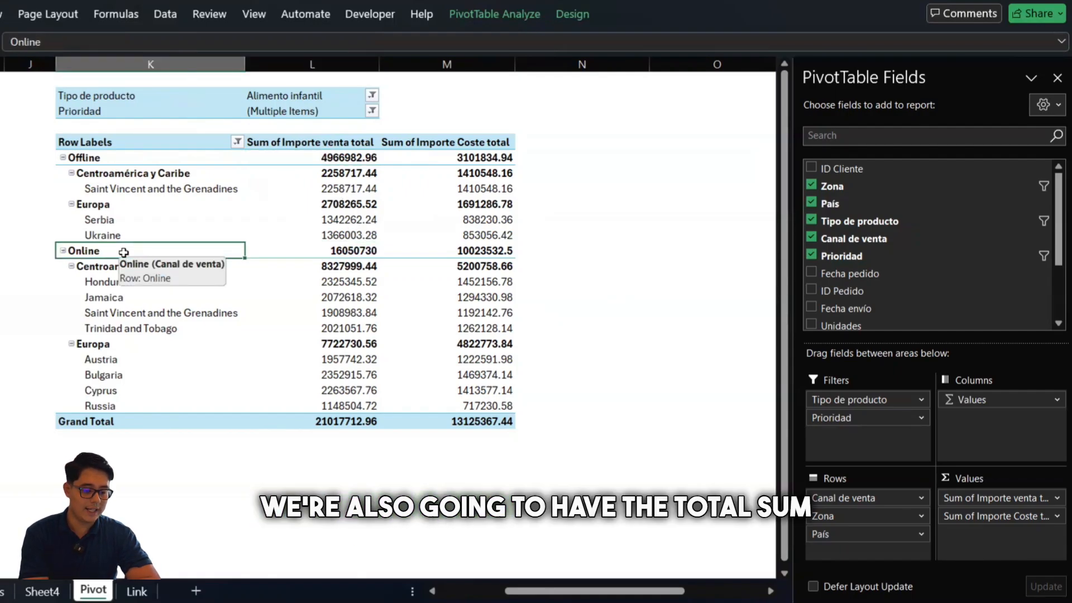
left_click(337, 420)
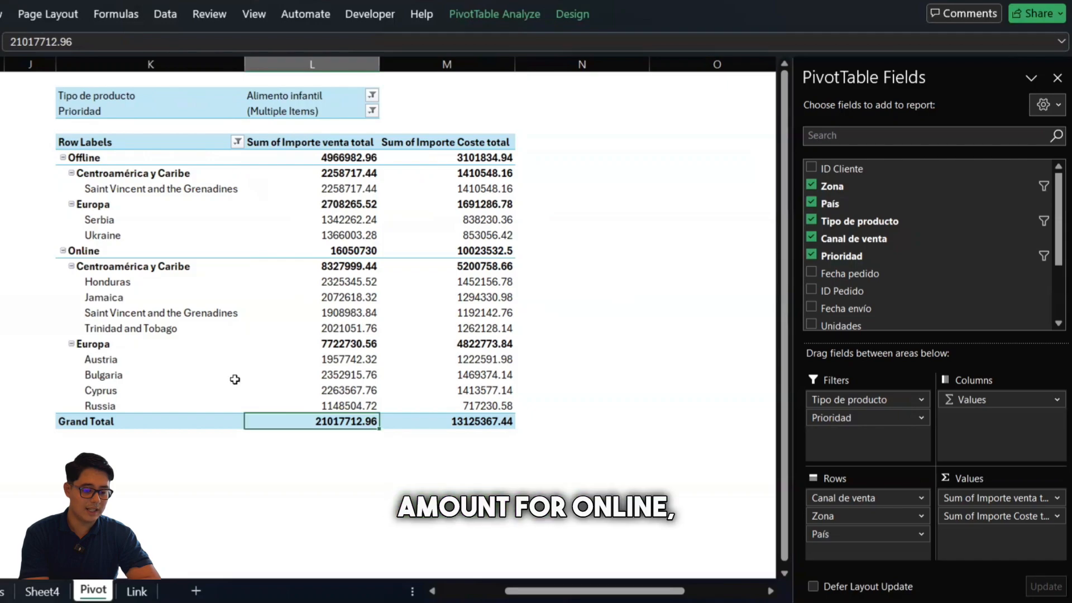
left_click(111, 158)
left_click(97, 249)
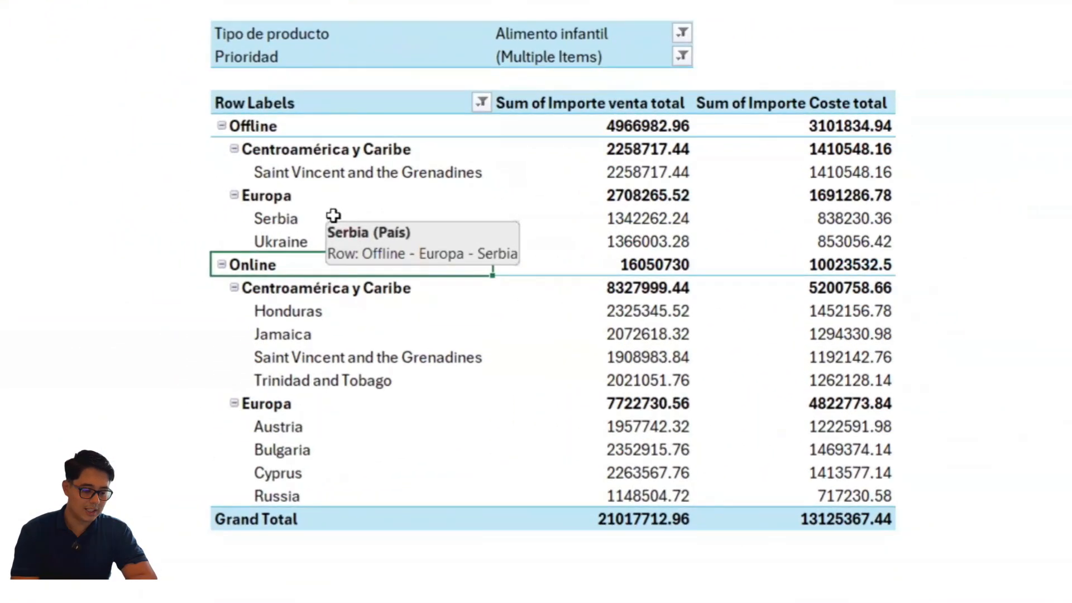
Step: Enable the Classic PivotTable layout in the pivot table's display options
right_click(139, 221)
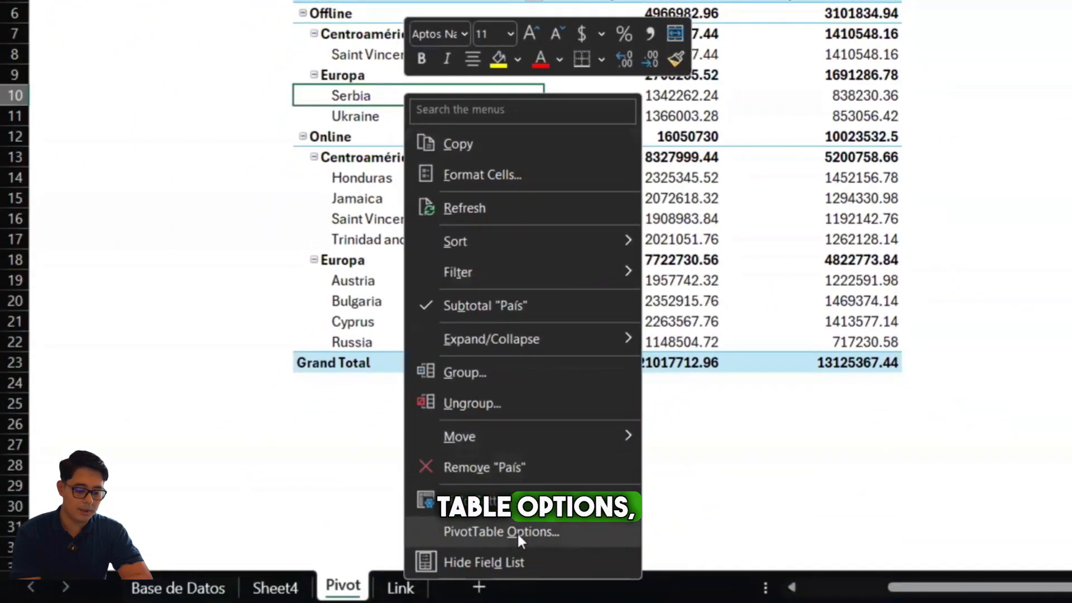
left_click(517, 532)
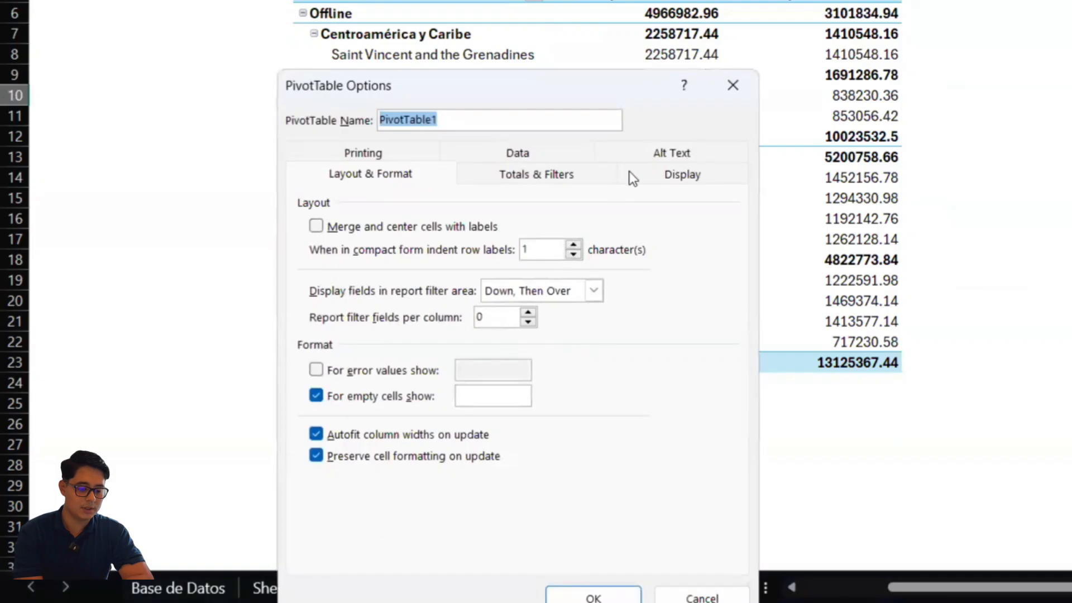
left_click(662, 177)
left_click(459, 344)
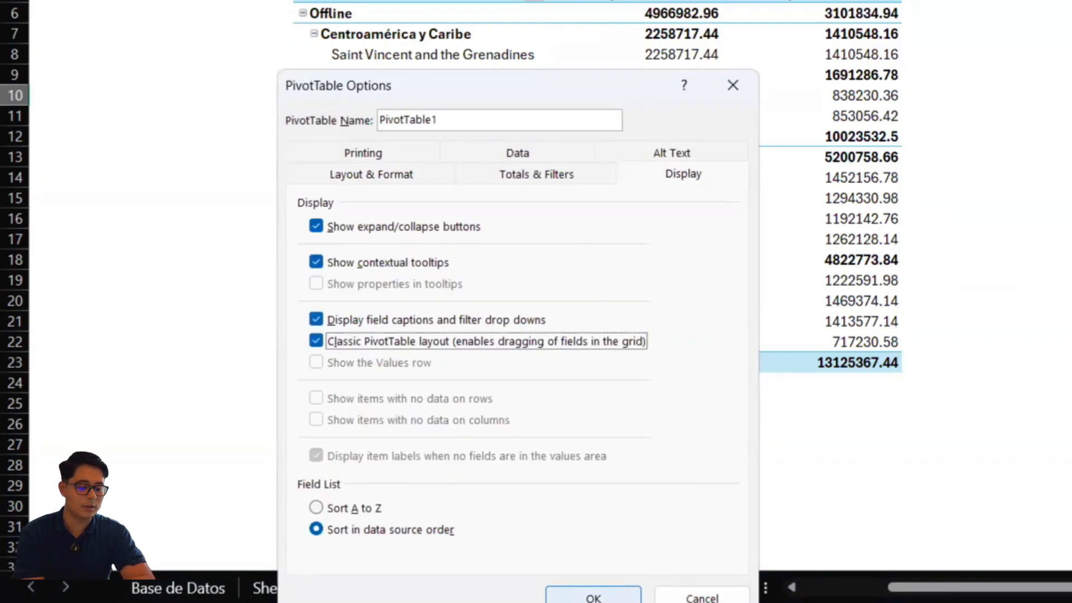
left_click(593, 598)
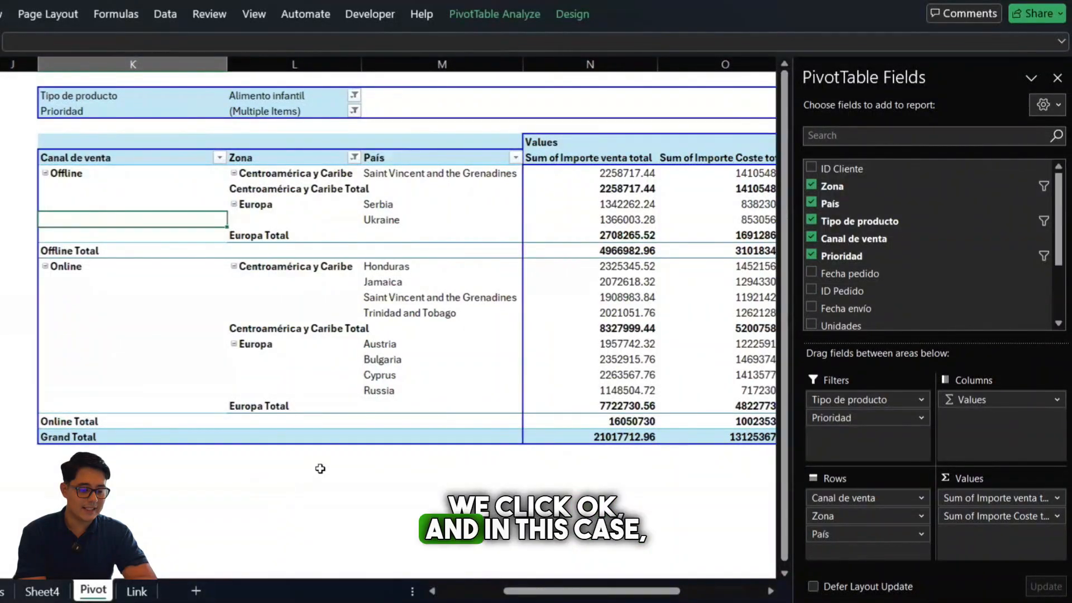
Step: Examine the separate Canal de venta, Zona and País columns and match them to the order of the row fields
scroll(320, 469, "right", 3)
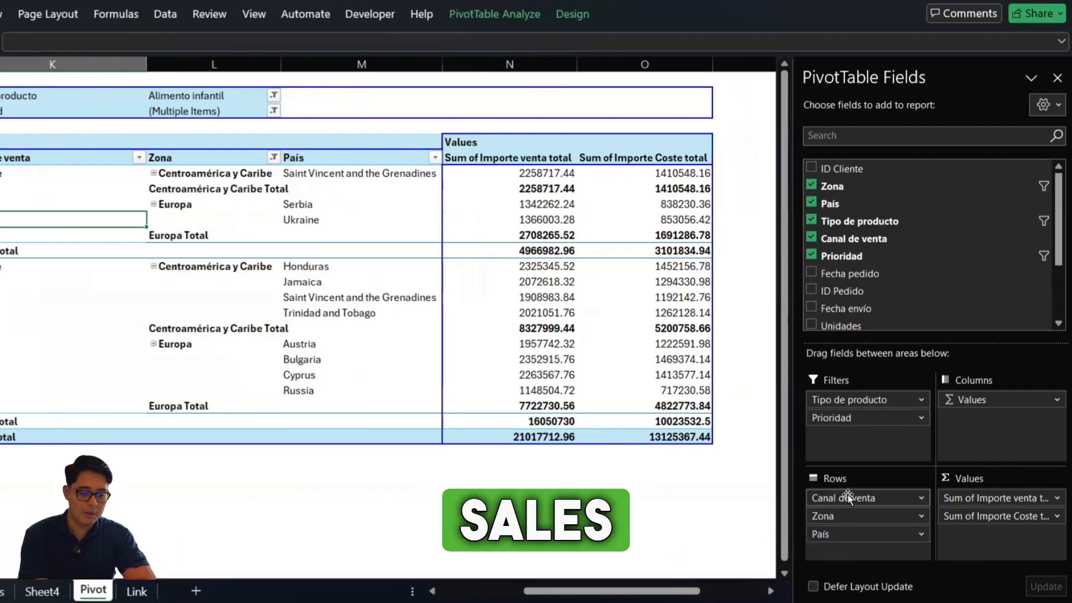
left_click(57, 158)
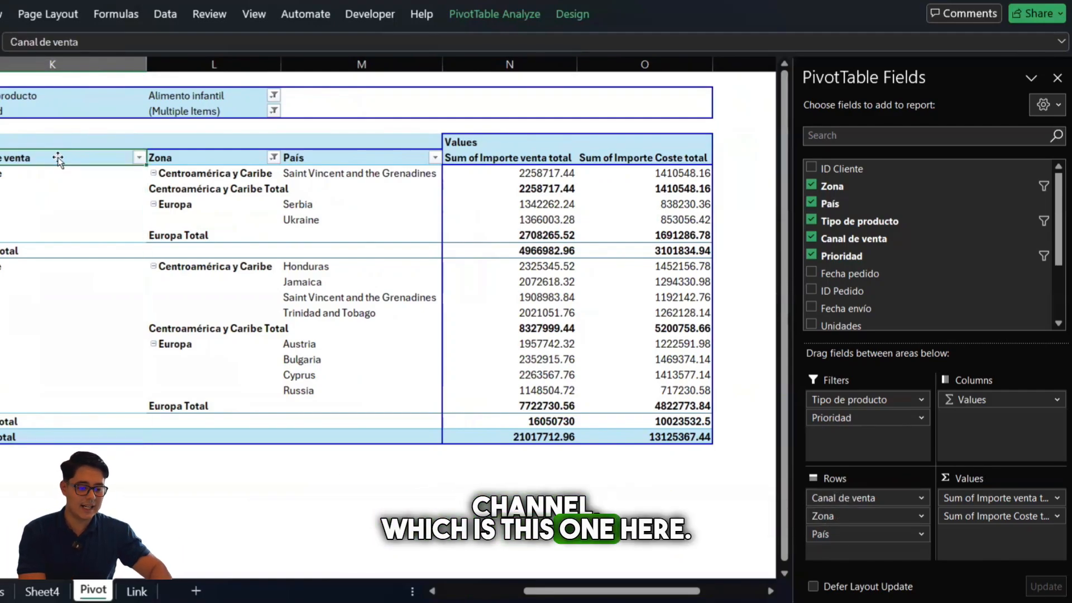
key("shift+Down")
key("shift+Down")
key("shift+Left")
key("shift+Down")
key("shift+Down")
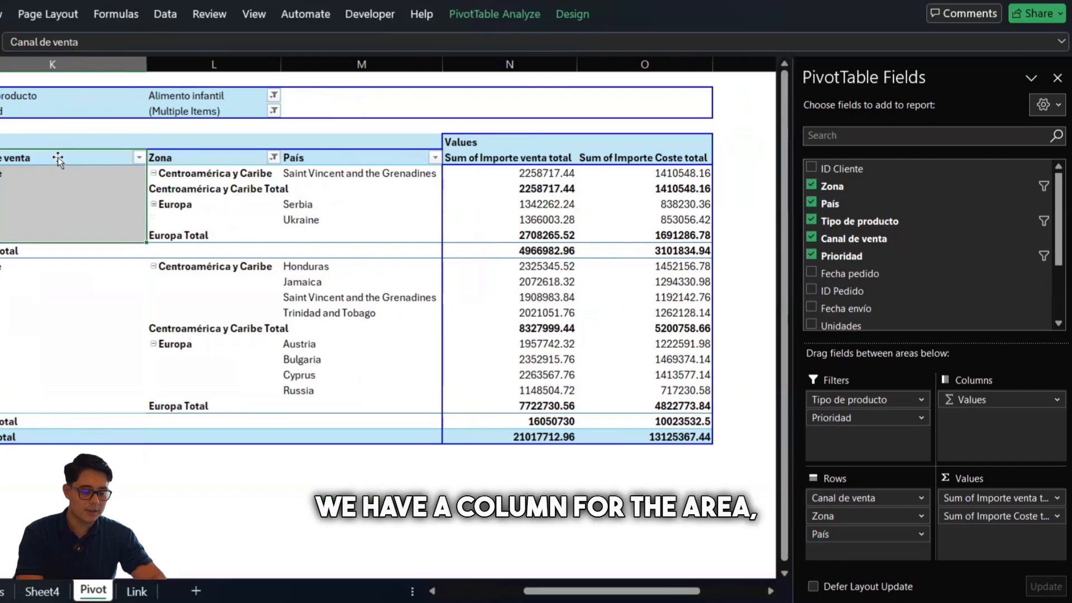
key("Right")
key("shift+Down")
key("shift+Down")
key("shift+Down")
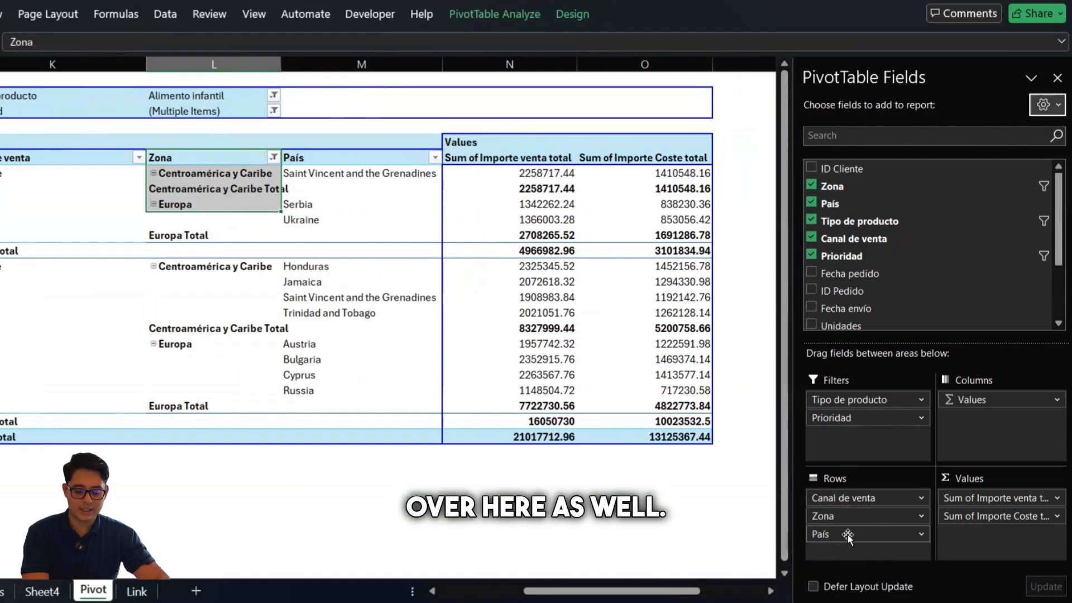
left_click(336, 160)
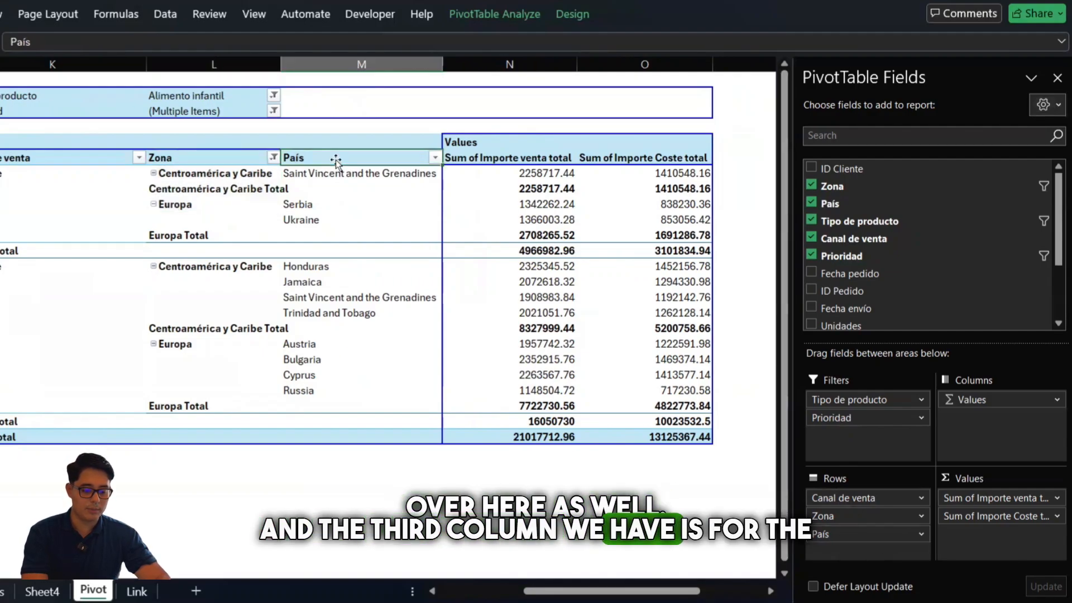
key("shift+Down")
key("shift+Down")
key("shift+Down")
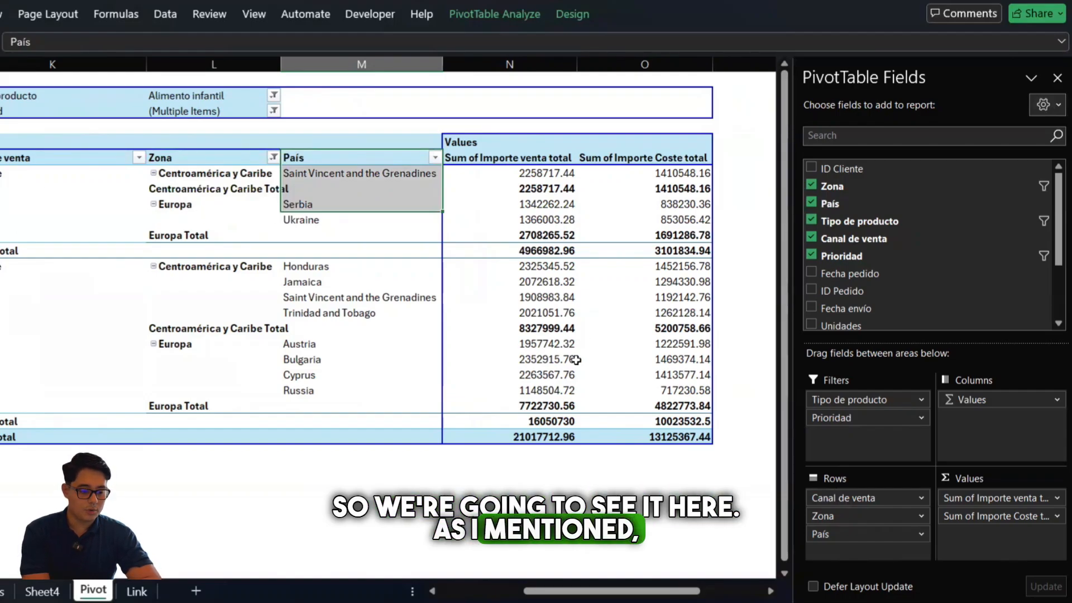
Step: Move Canal de venta from the pivot table's rows to its columns, above Values, and check the Offline and Online groups
scroll(575, 361, "right", 2)
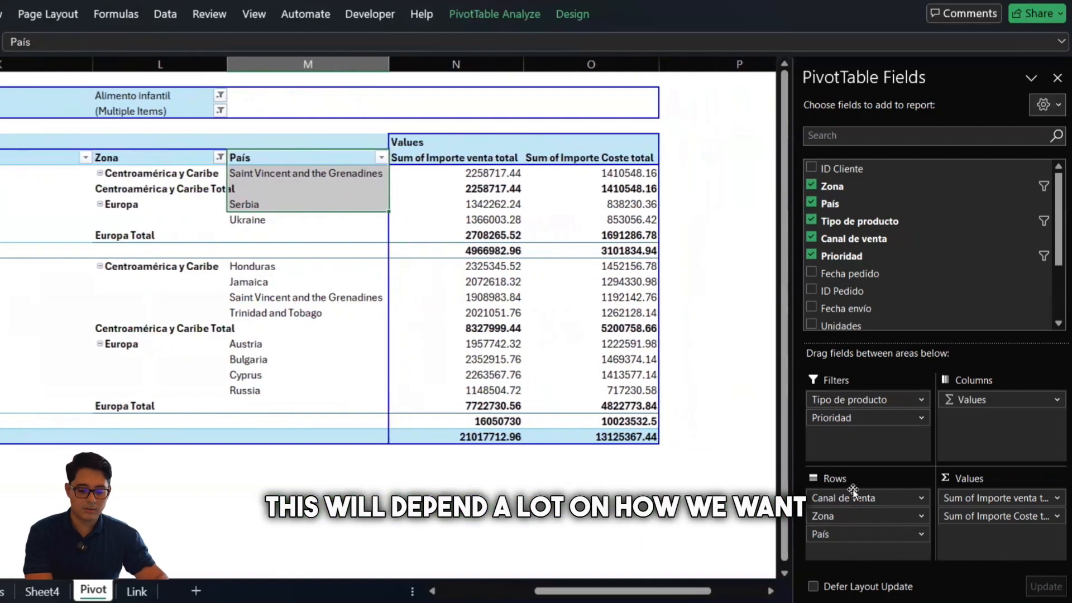
left_click_drag(868, 499, 1006, 394)
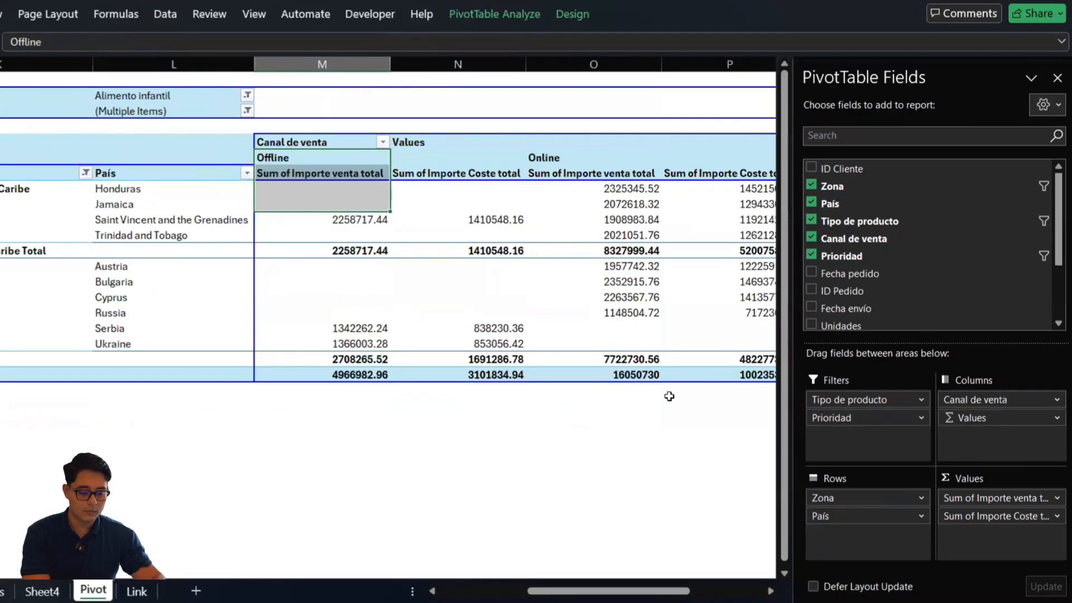
scroll(530, 372, "right", 1)
left_click(508, 150)
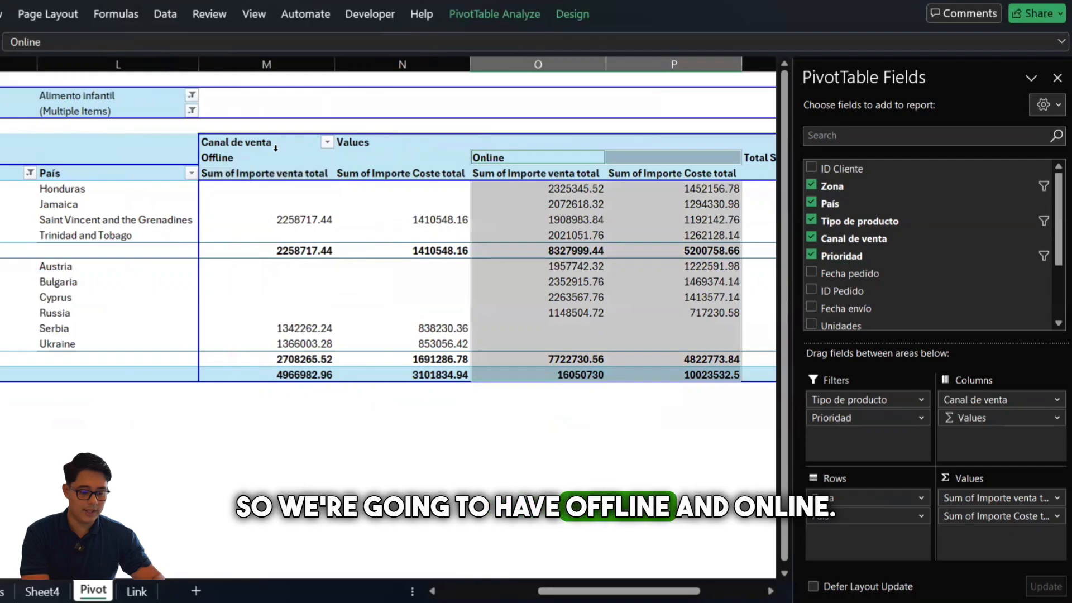
left_click(250, 156)
scroll(250, 156, "right", 2)
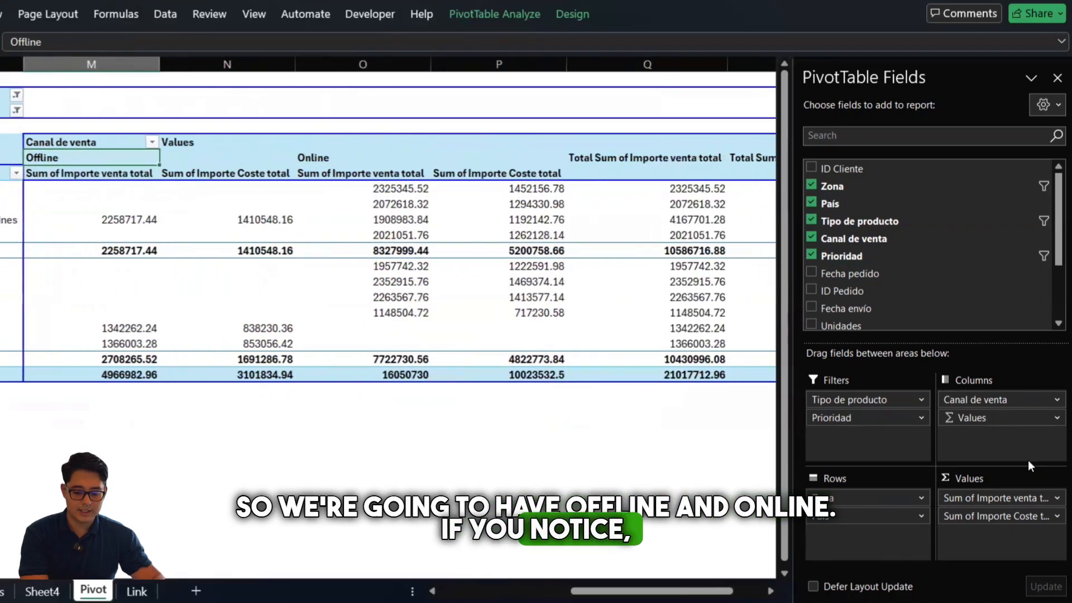
Step: Reorder the column fields so that Canal de venta sits below Values
left_click_drag(996, 402, 987, 439)
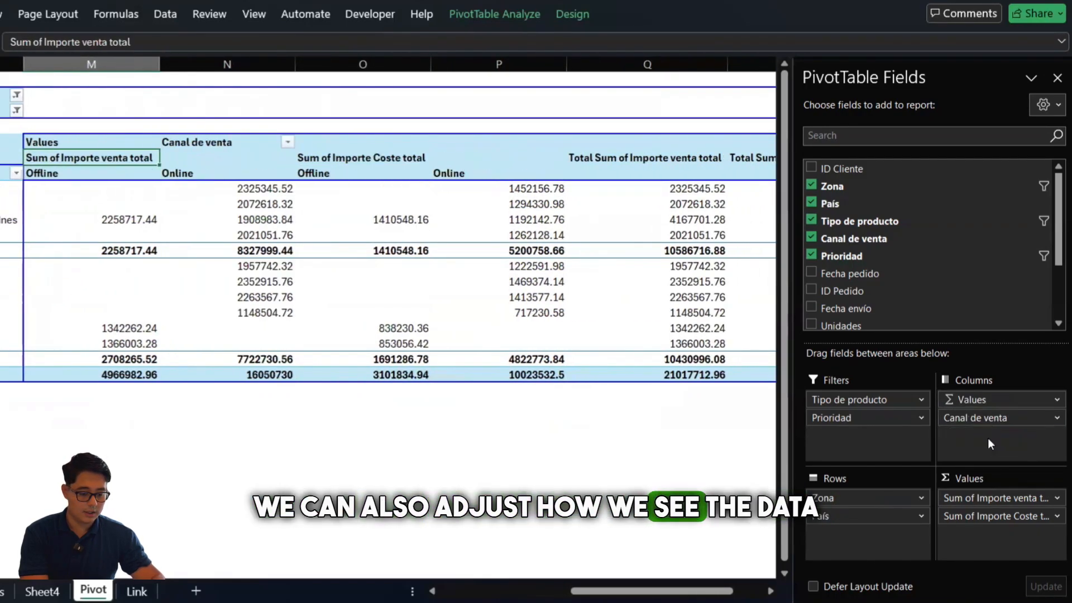
left_click(977, 400)
left_click(900, 443)
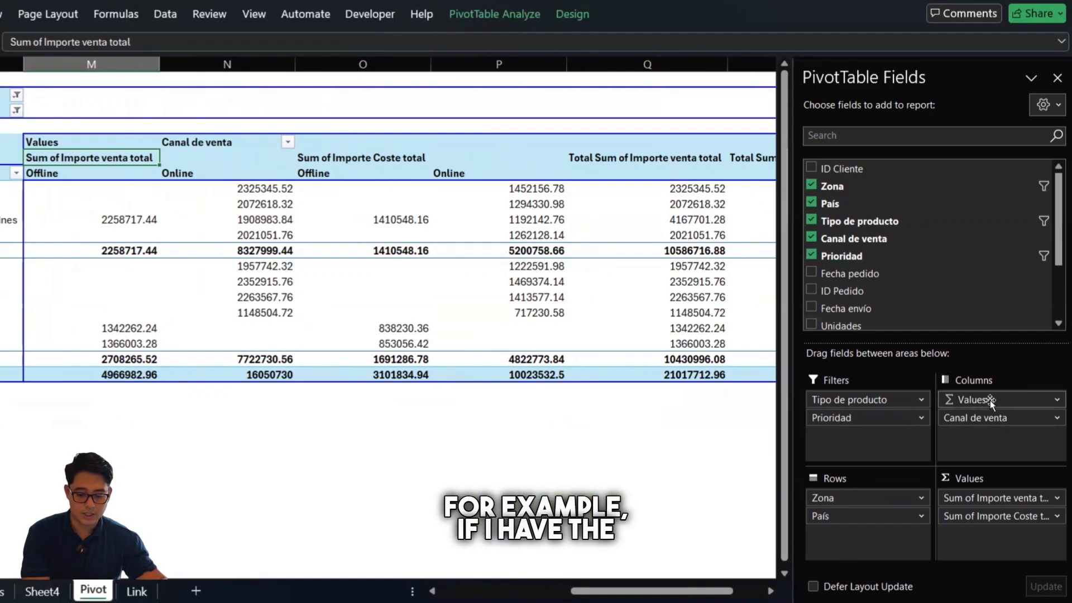
Step: Put Values back below Canal de venta in the column fields and highlight the Offline group's columns
left_click_drag(990, 400, 987, 433)
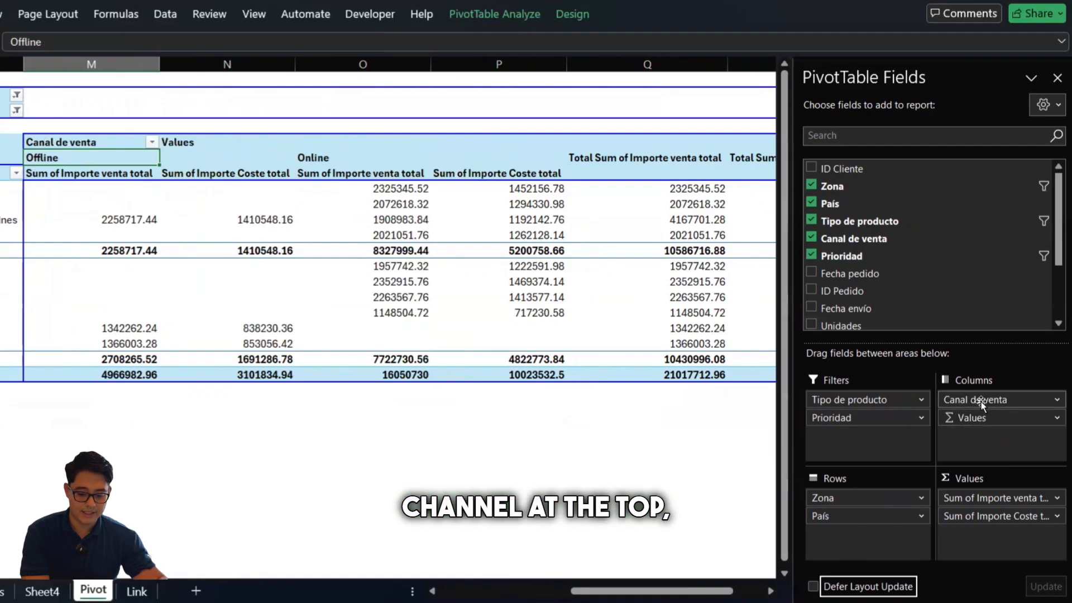
left_click(982, 400)
left_click(72, 157)
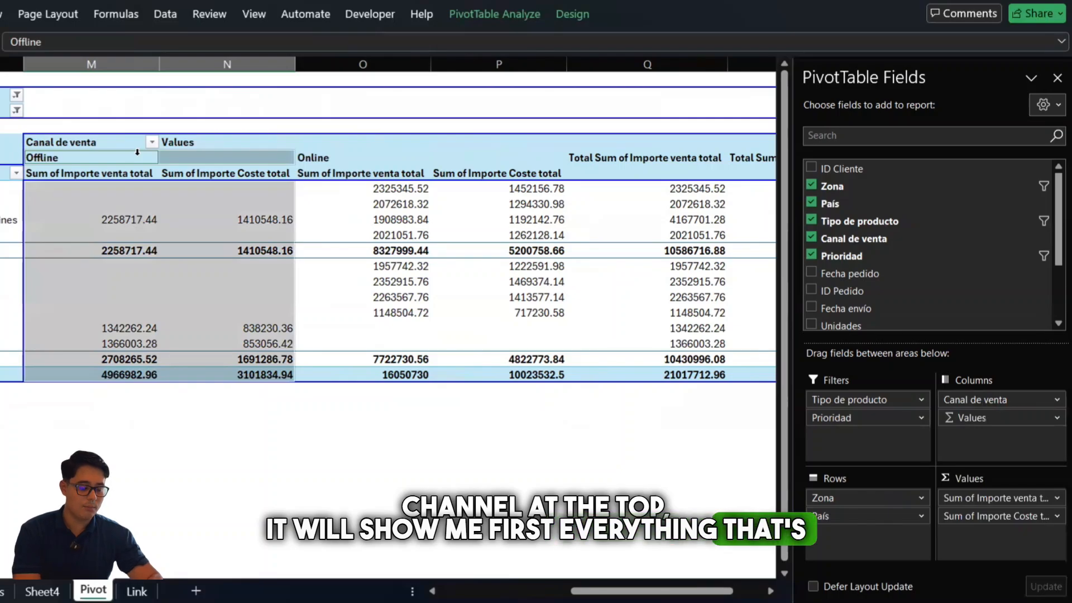
Step: Examine the Online group's sales and cost columns from the header down past the grand total row
left_click(339, 158)
key("shift+Down")
key("shift+Down")
key("shift+Right")
key("shift+Down")
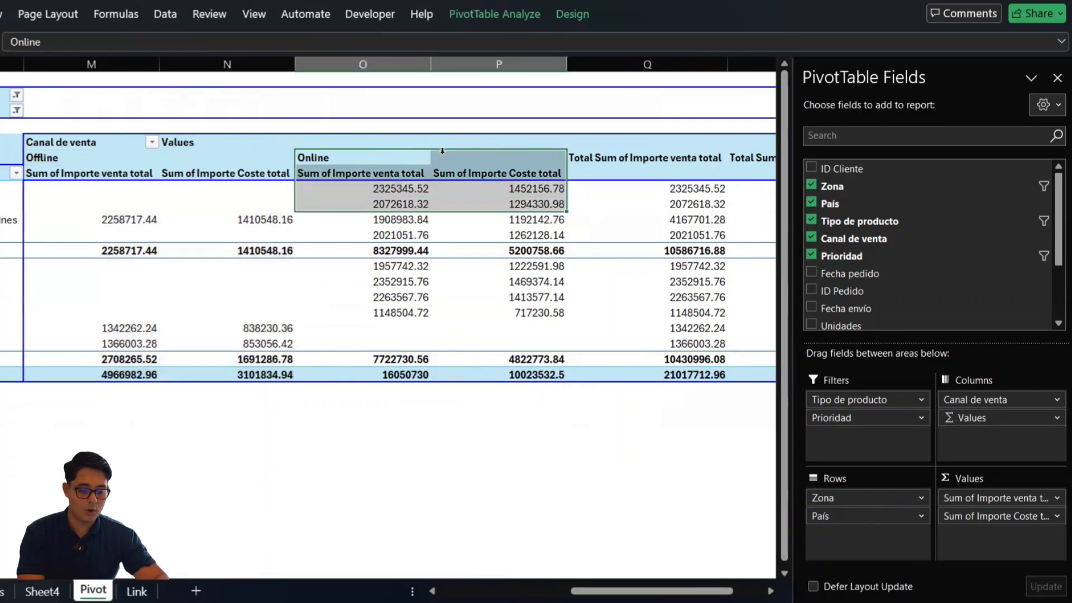
key("shift+Down")
key("shift+Down")
key("shift+Down")
key("shift+Down")
key("shift+Down")
key("shift+Down")
key("shift+Down")
key("shift+Down")
key("shift+Down")
key("shift+Down")
key("shift+Down")
key("shift+Down")
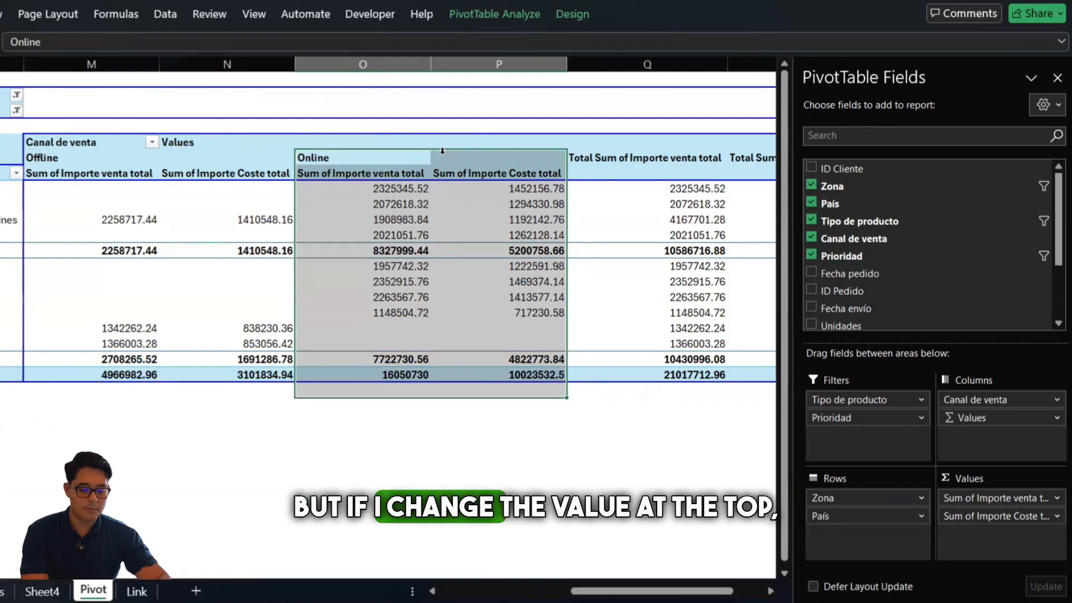
Step: Place Values above Canal de venta in the column fields and check the Offline and Online columns under Sum of Importe venta total
scroll(442, 151, "left", 2)
left_click_drag(1004, 396, 969, 397)
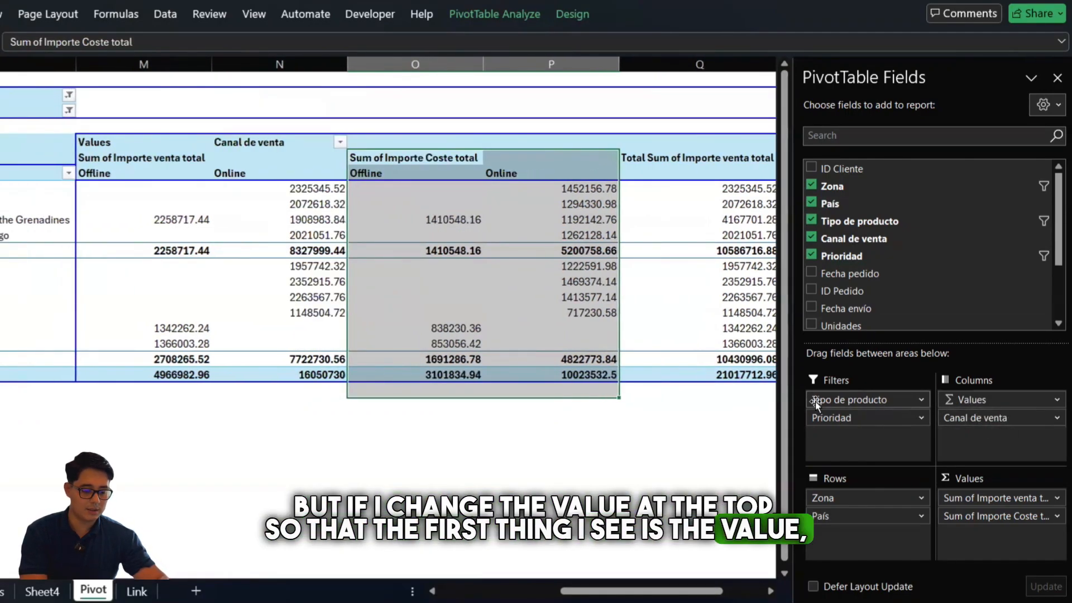
left_click(161, 148)
left_click(161, 147)
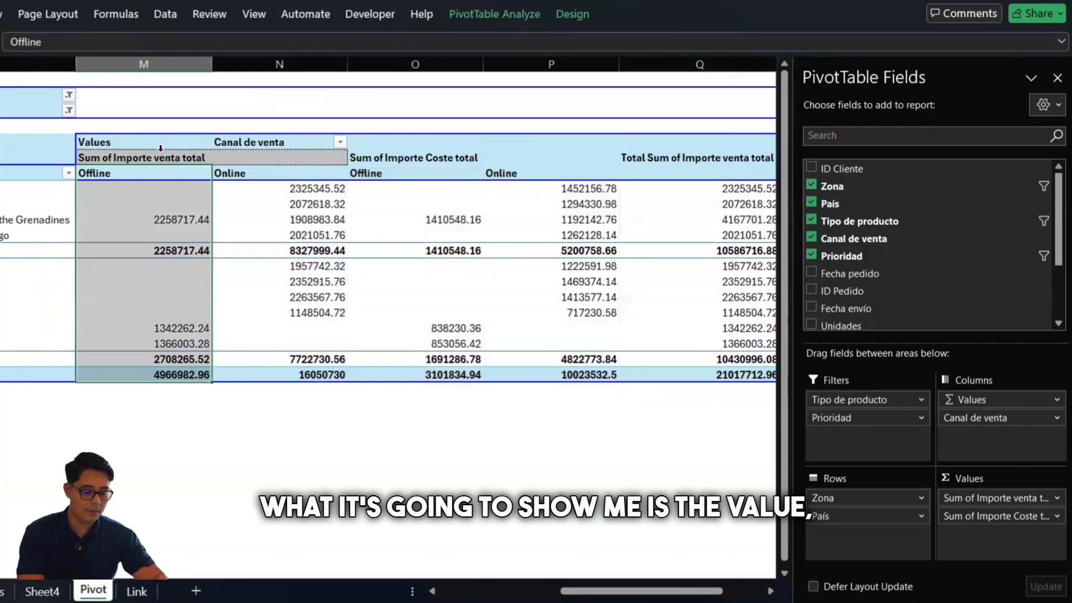
left_click(160, 148)
left_click(161, 148)
scroll(151, 148, "left", 2)
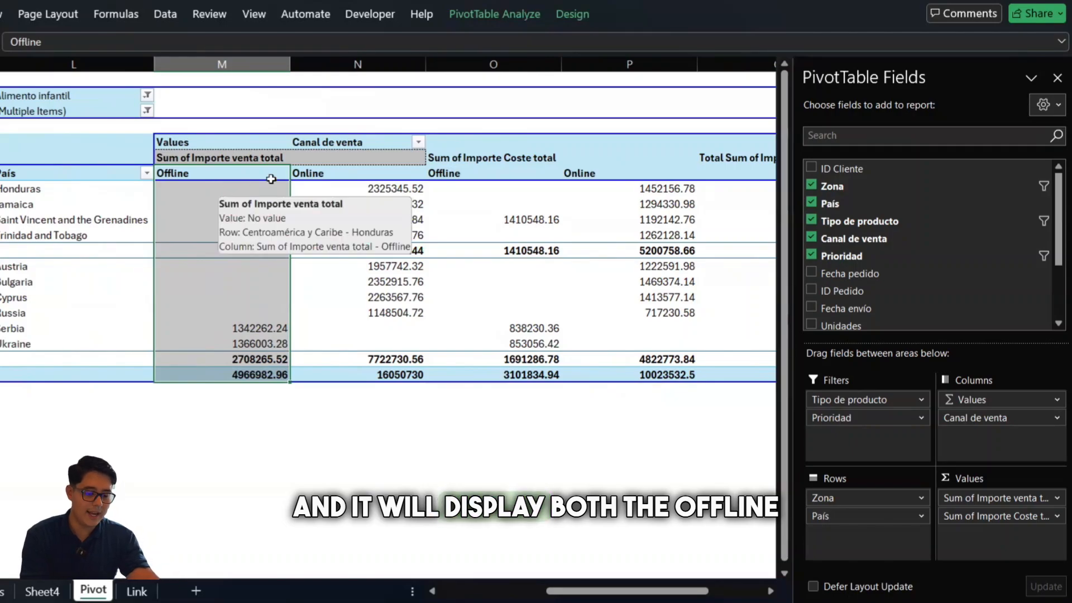
left_click(327, 204)
left_click(278, 160)
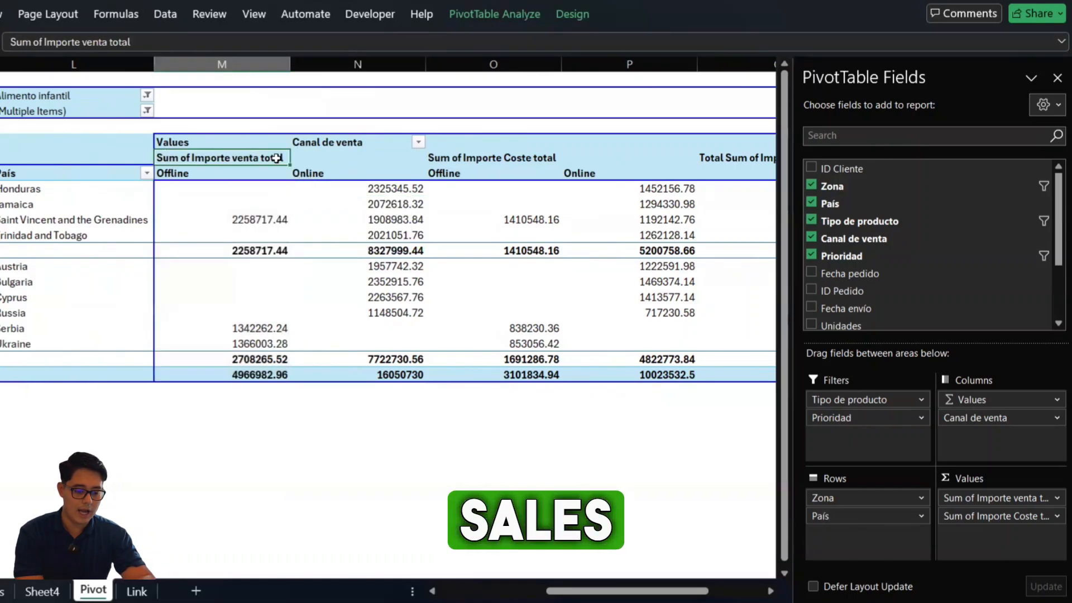
Step: Examine the Sum of Importe Coste total group by highlighting its Offline and Online column headers together
scroll(347, 211, "right", 3)
scroll(347, 211, "right", 1)
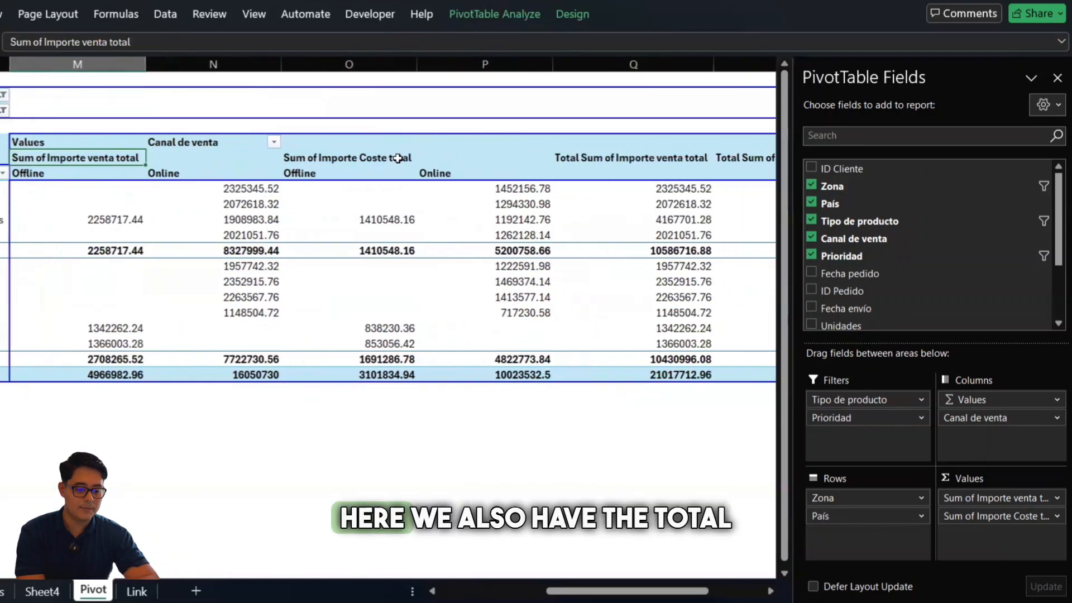
left_click(340, 157)
left_click(340, 174)
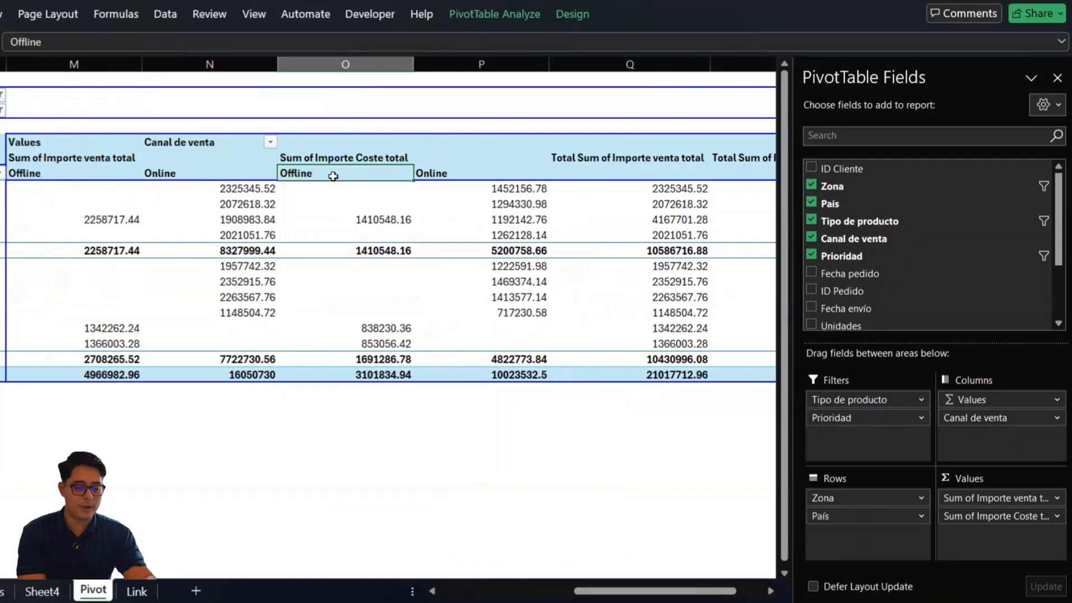
key("shift+Right")
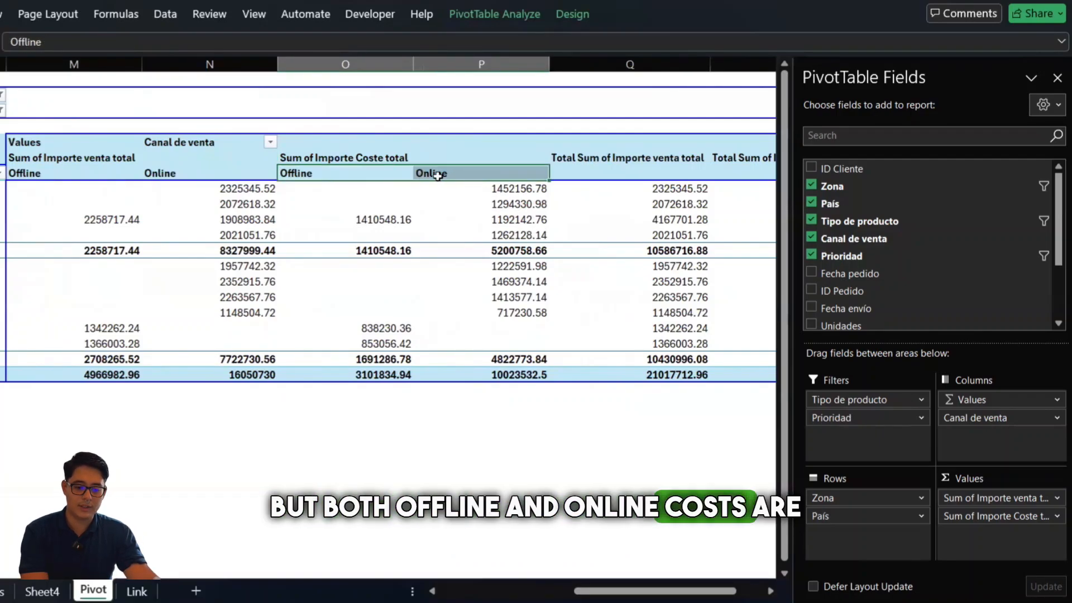
mouse_move(473, 189)
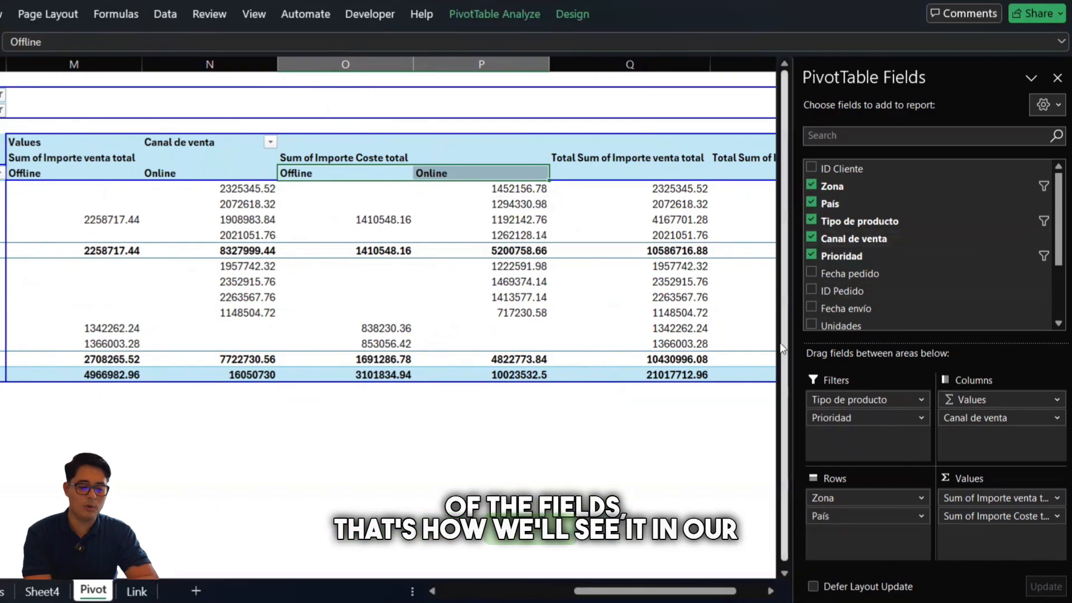
Step: Deselect the pivot table, then compare the Offline and Online columns side by side under Sum of Importe venta total
scroll(575, 427, "left", 3)
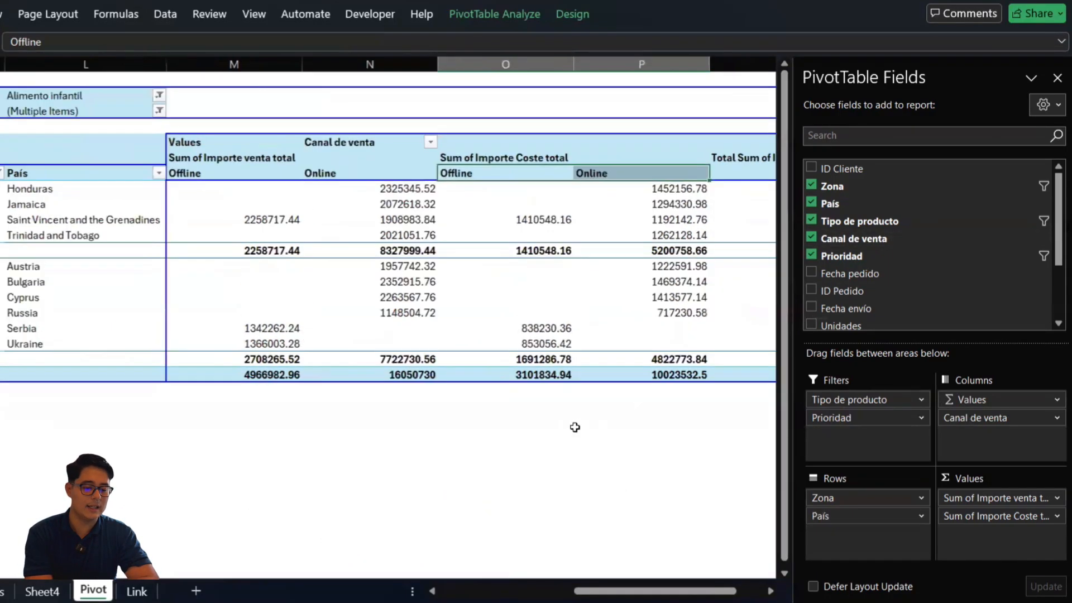
scroll(575, 430, "right", 1)
left_click(579, 437)
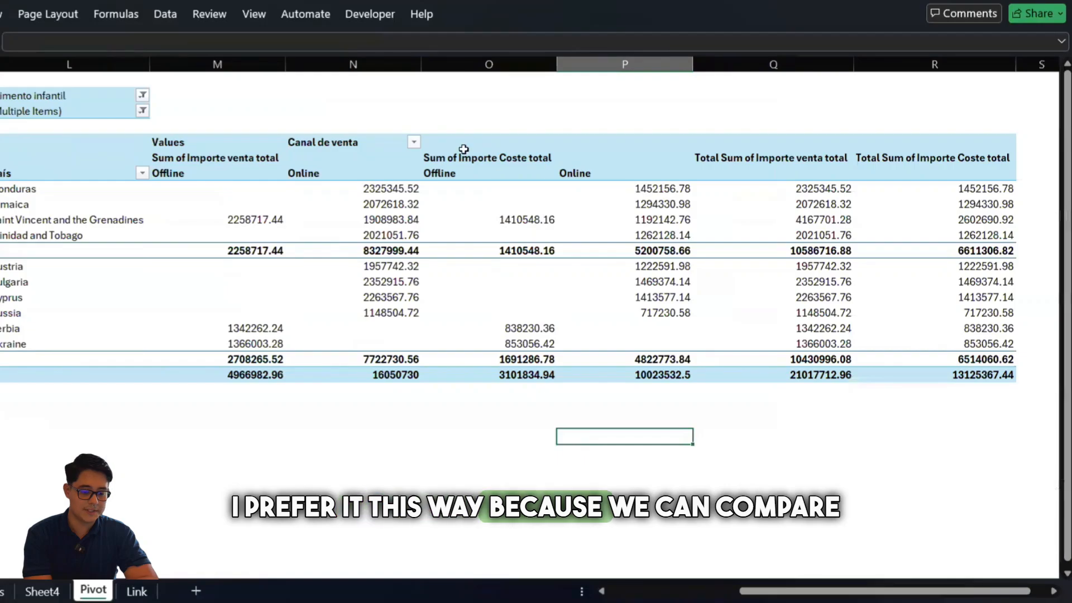
left_click(184, 161)
left_click(311, 162, "ctrl")
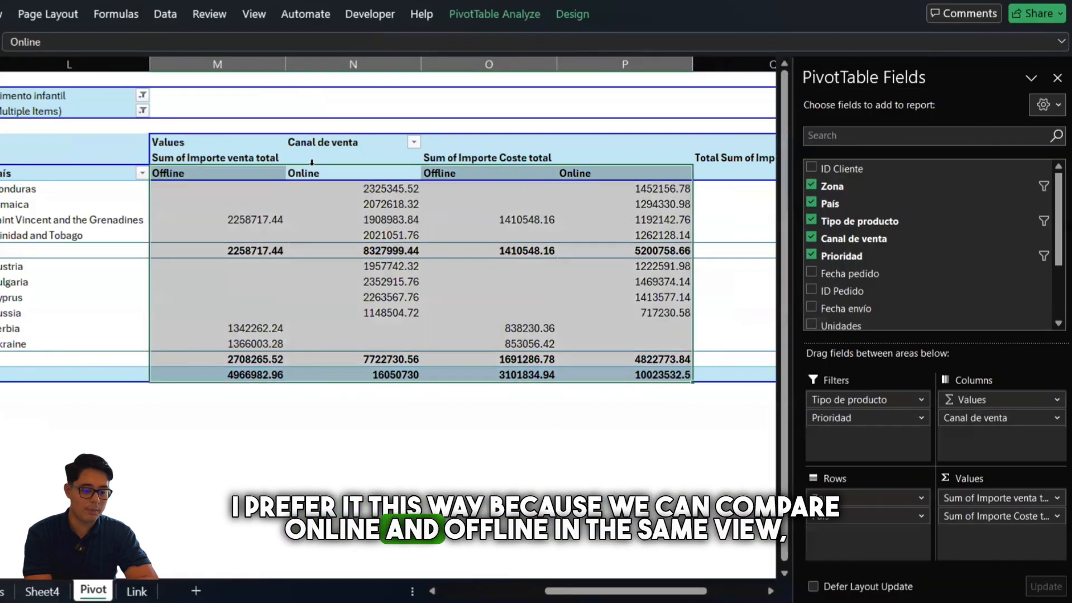
left_click(208, 173)
left_click(309, 176)
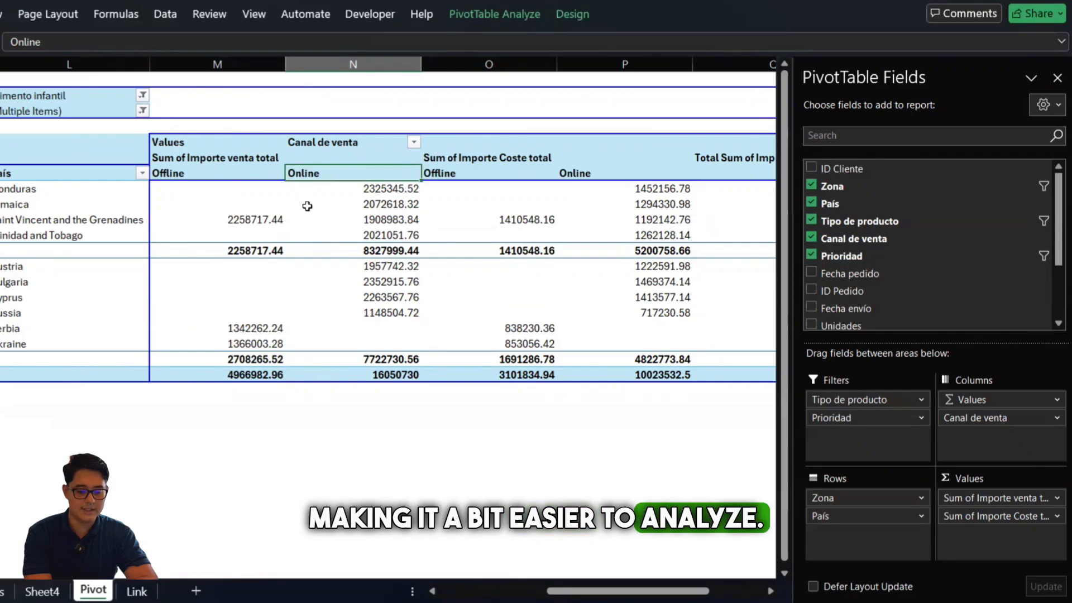
scroll(416, 304, "right", 3)
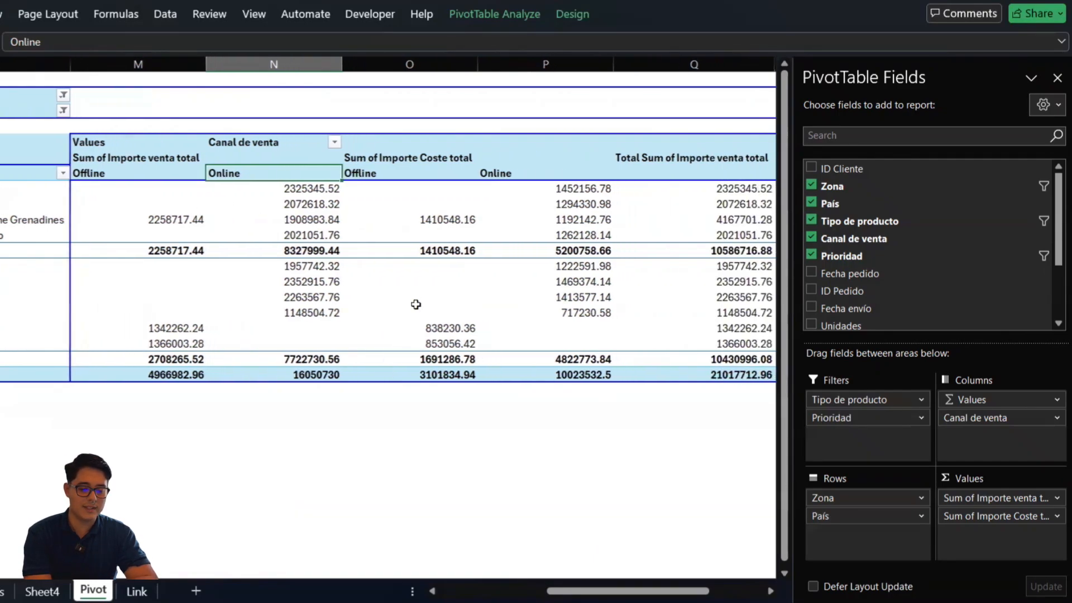